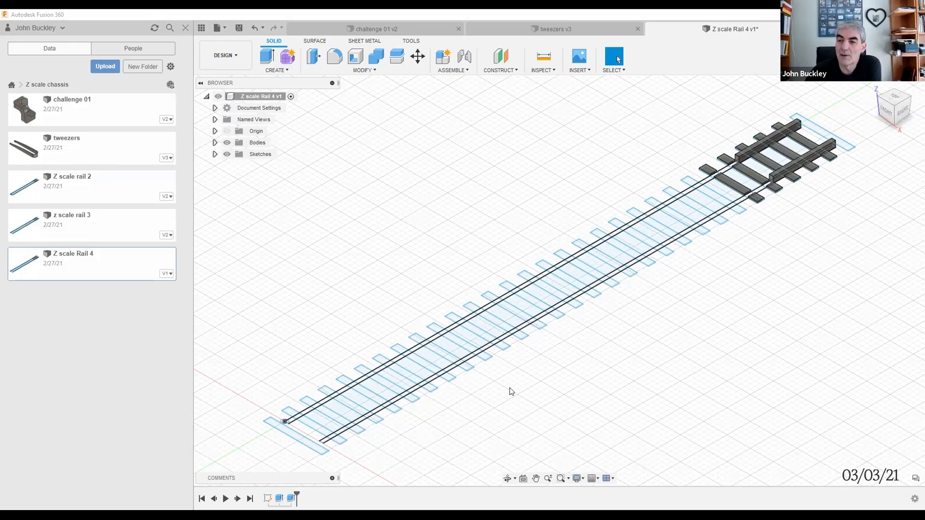
Step: Roll the design history back to just after the first sketch and examine the track sketch from above
left_click_drag(295, 490, 286, 491)
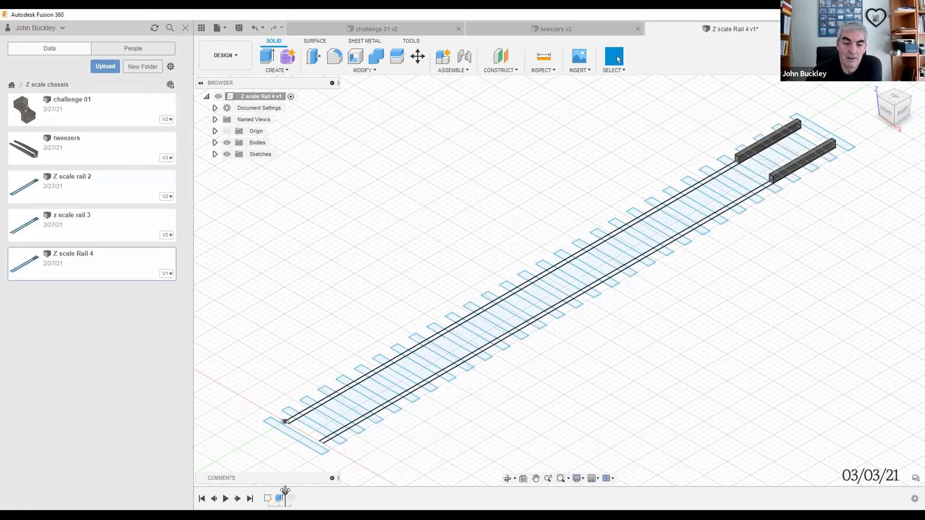
left_click_drag(286, 491, 268, 502)
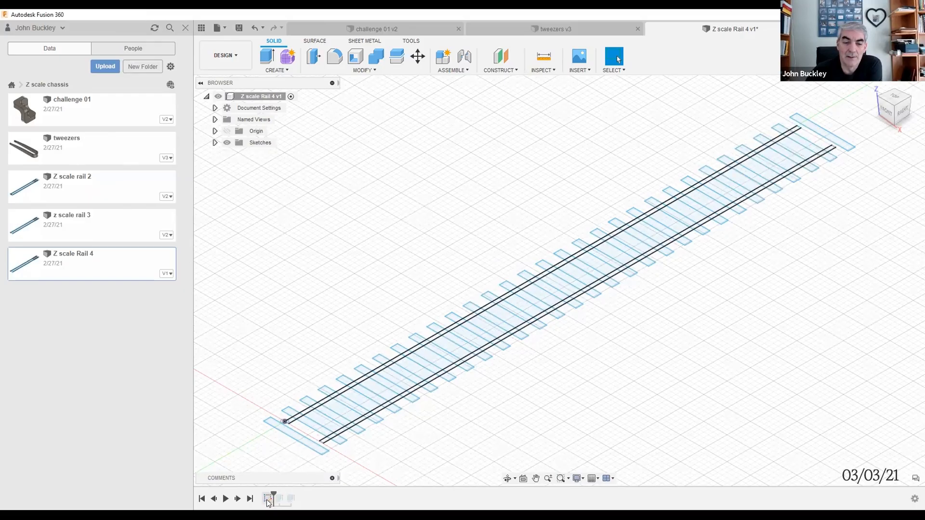
left_click(268, 501)
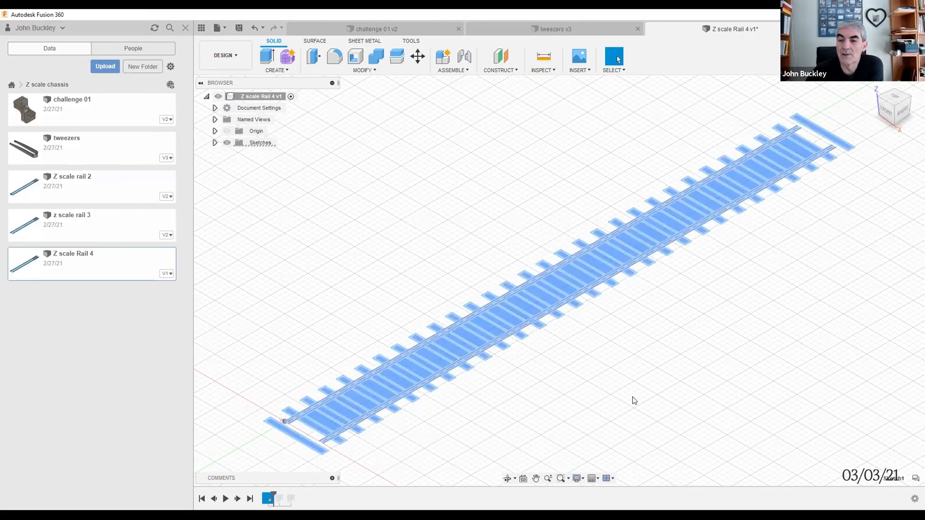
left_click(507, 478)
left_click_drag(501, 429, 730, 227)
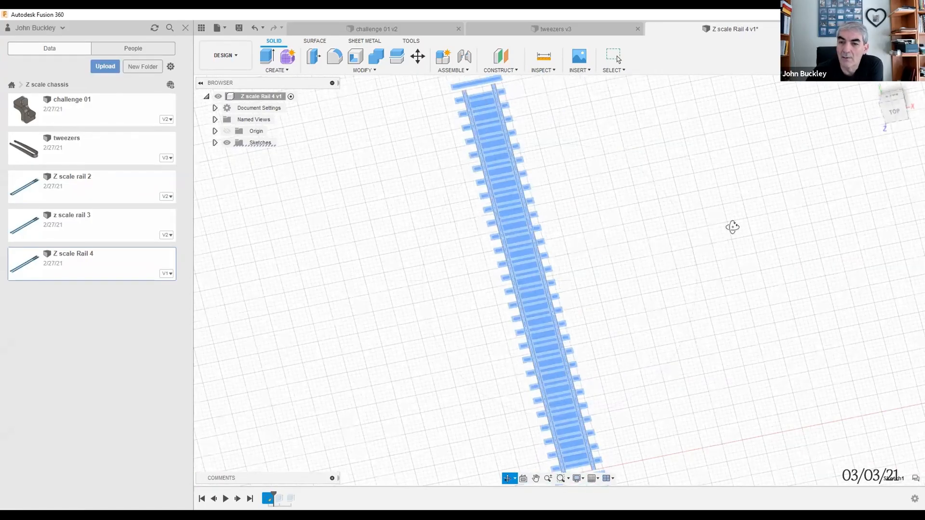
scroll(585, 257, "up", 5)
key("Escape")
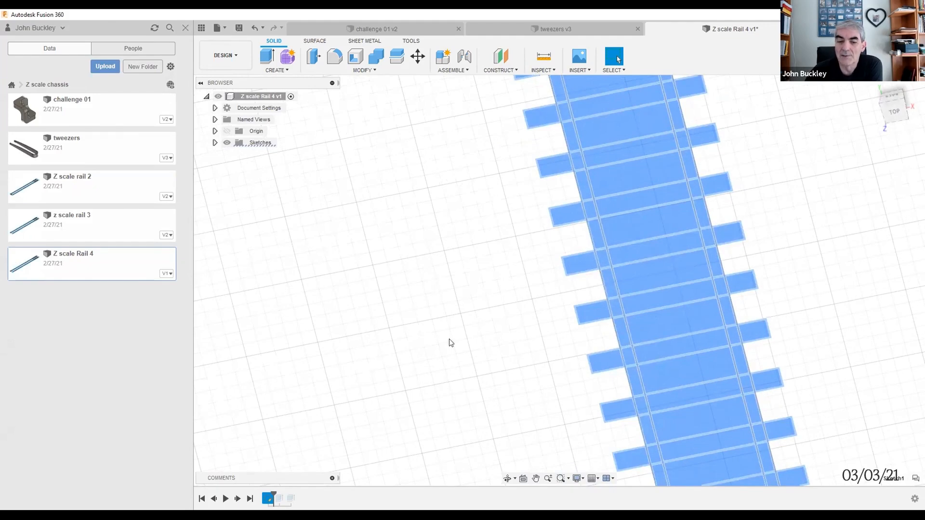
Step: Roll the design history forward past both extrusions and look over the track model
left_click_drag(274, 496, 296, 496)
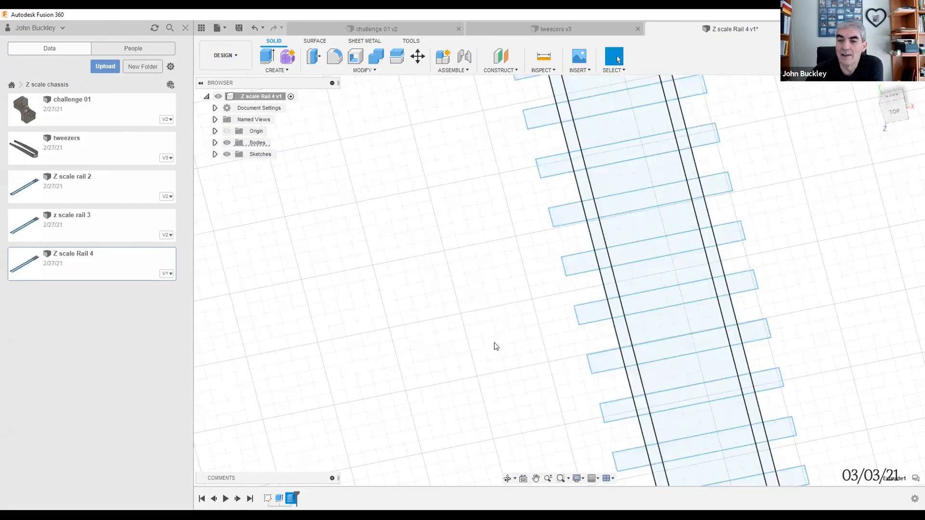
scroll(495, 343, "up", 5)
scroll(495, 342, "down", 6)
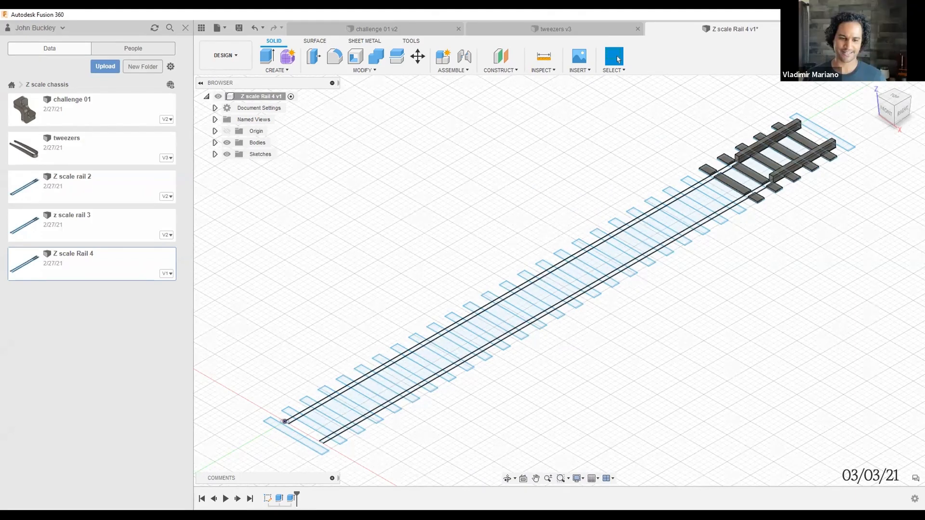
scroll(887, 355, "down", 2)
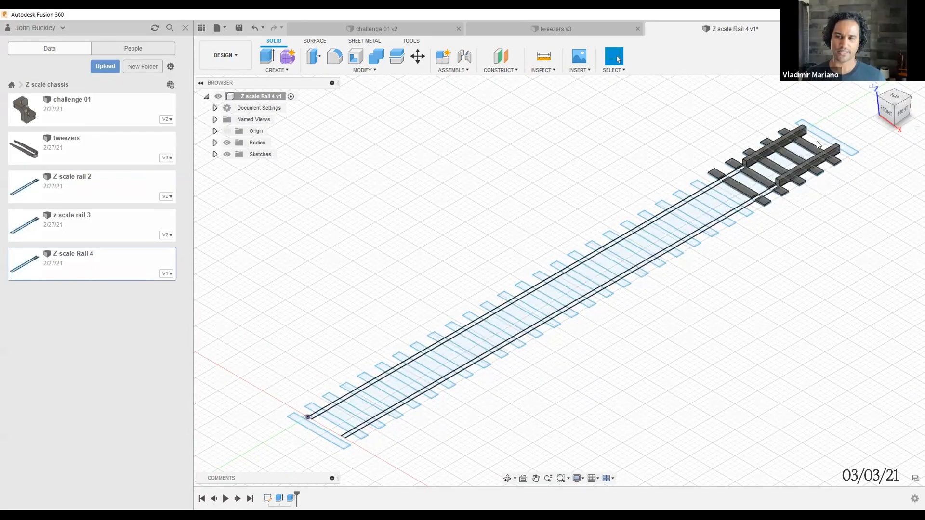
Step: Open the track sketch for editing and examine the rail lines and cross-tie rectangles along its full length
right_click(304, 432)
left_click(302, 433)
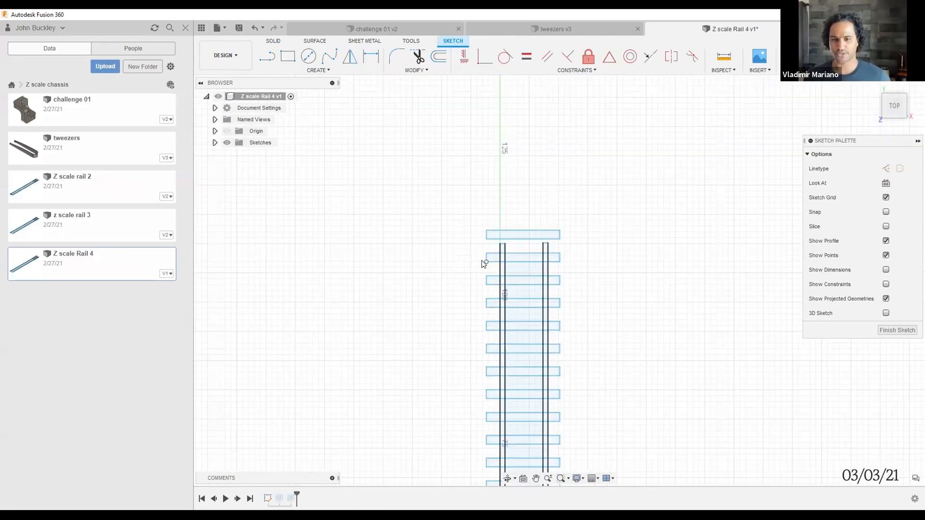
scroll(473, 262, "up", 5)
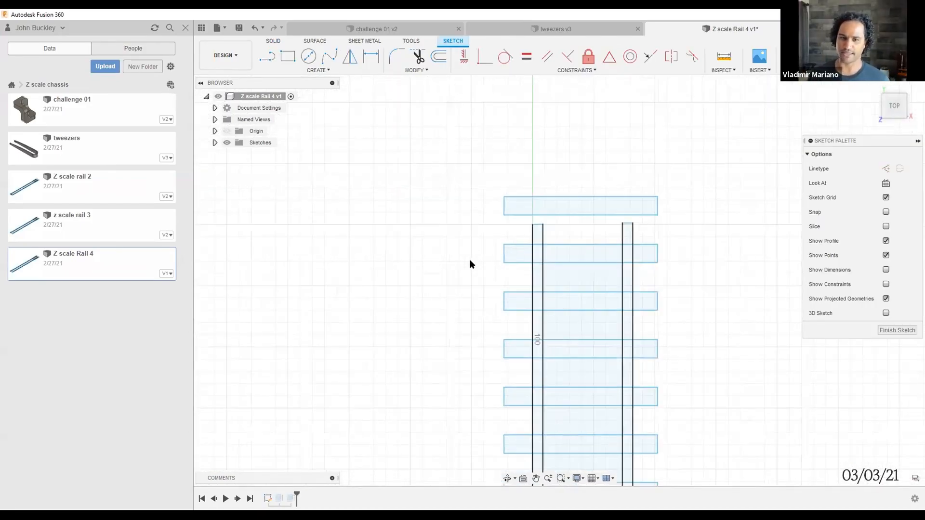
scroll(469, 263, "down", 5)
middle_click_drag(469, 258, 490, 137)
scroll(458, 274, "down", 1)
middle_click_drag(458, 274, 471, 205)
scroll(454, 302, "down", 1)
middle_click_drag(455, 301, 474, 212)
scroll(468, 231, "down", 4)
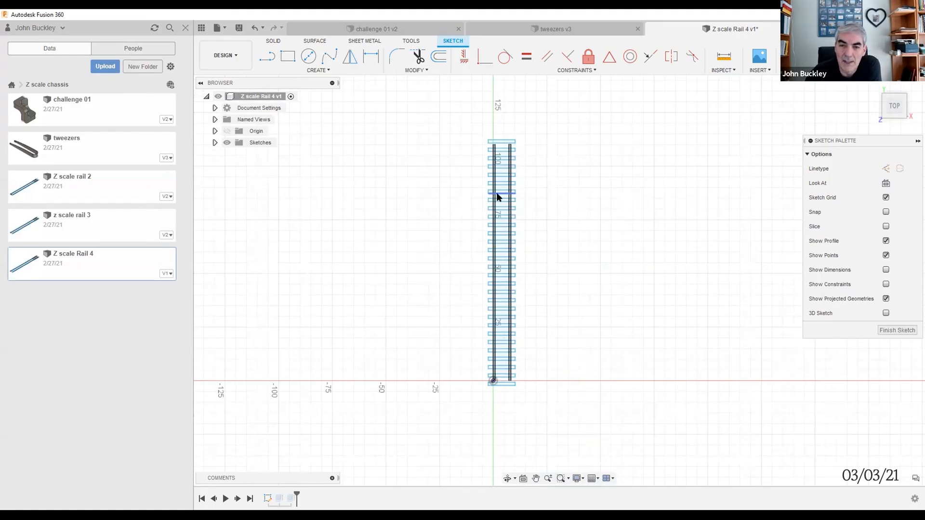
scroll(498, 196, "up", 8)
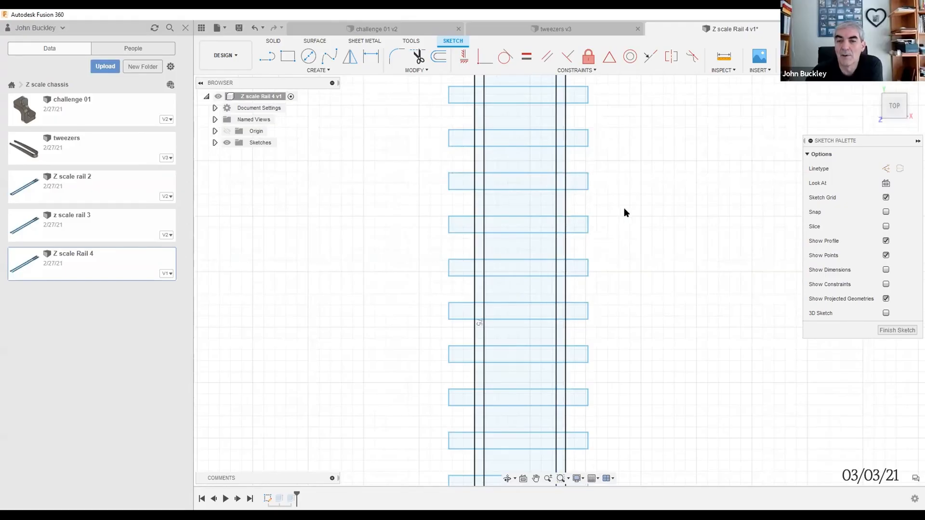
scroll(629, 207, "down", 5)
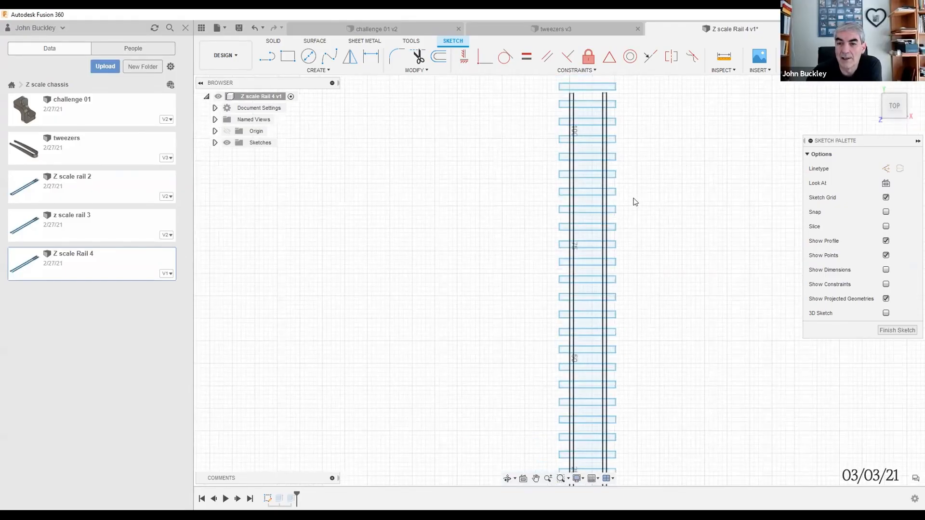
scroll(446, 200, "down", 2)
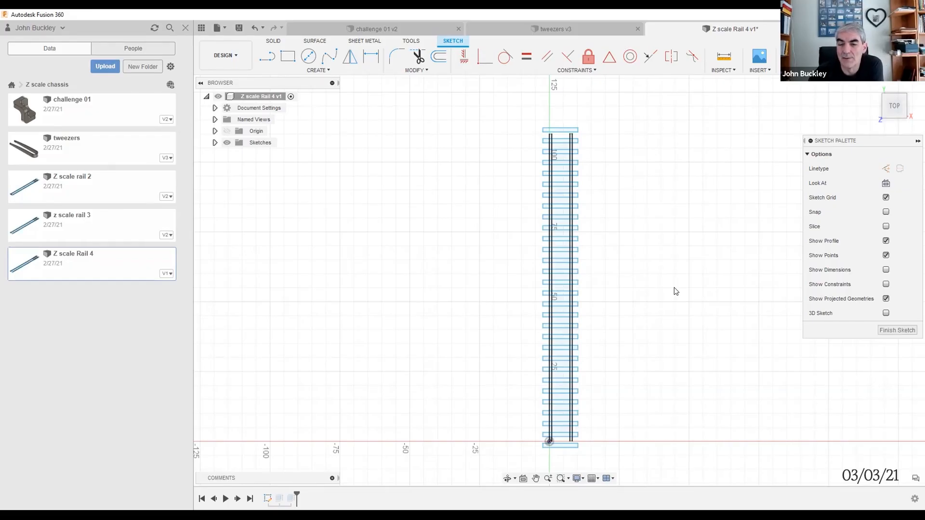
scroll(612, 236, "down", 2)
scroll(593, 217, "up", 4)
left_click(529, 152)
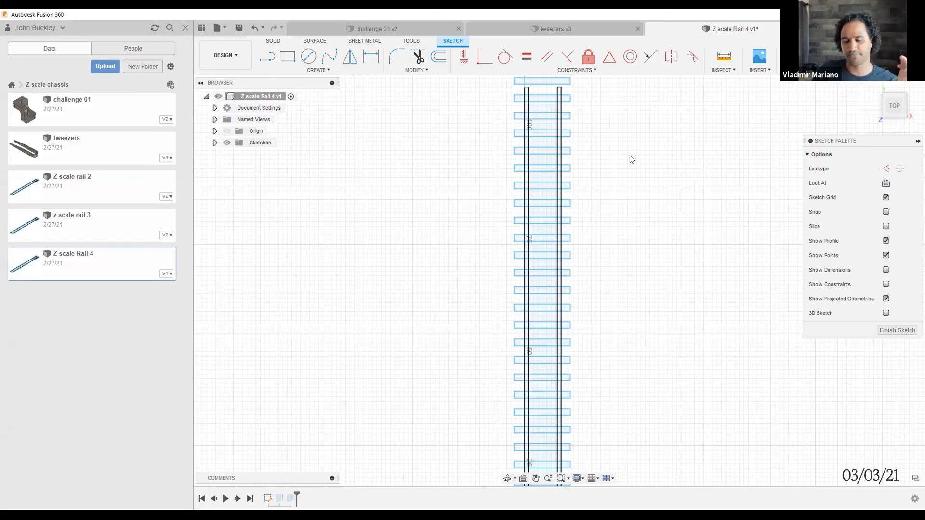
scroll(631, 159, "down", 3)
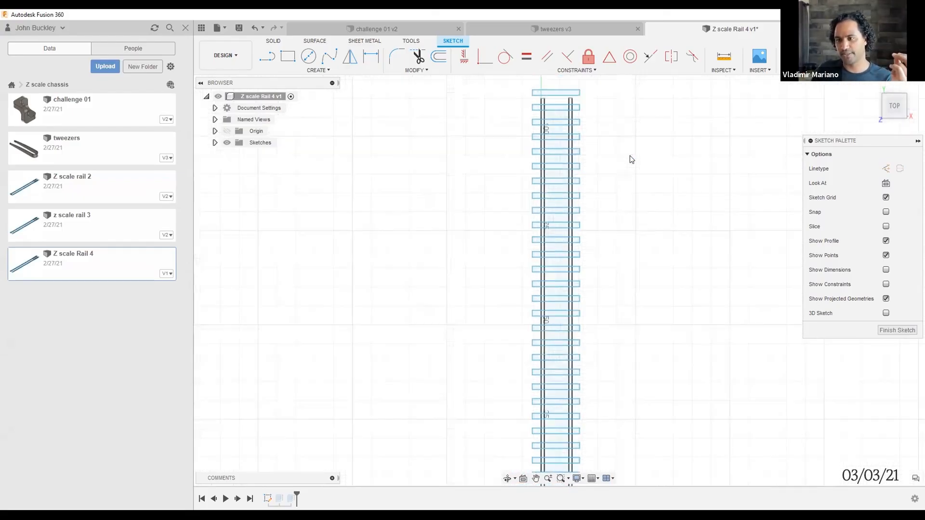
scroll(631, 159, "down", 1)
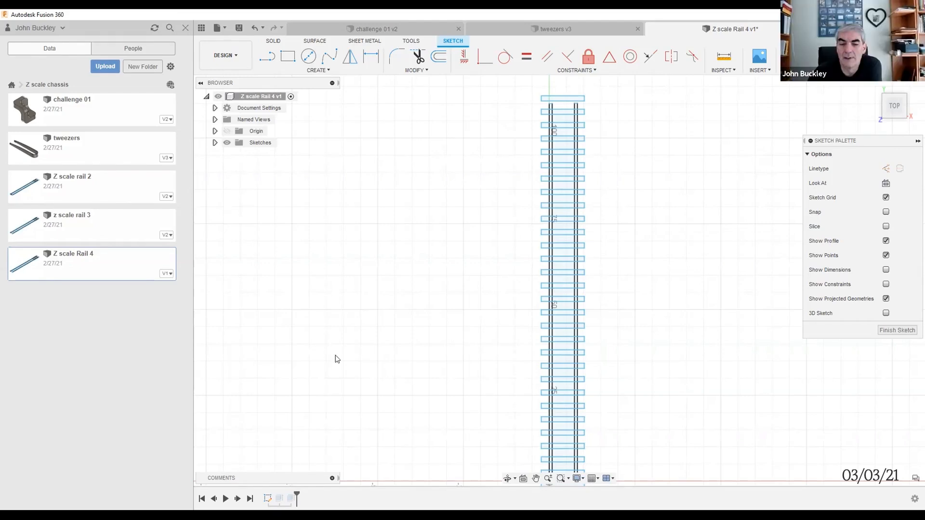
Step: Restore the isometric home view of the open track sketch and look over the whole track
left_click(290, 498)
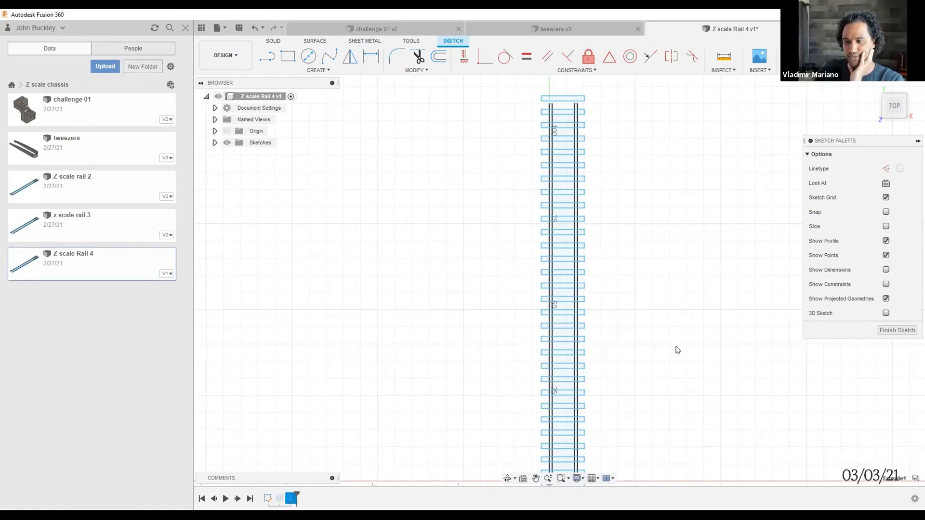
left_click(874, 86)
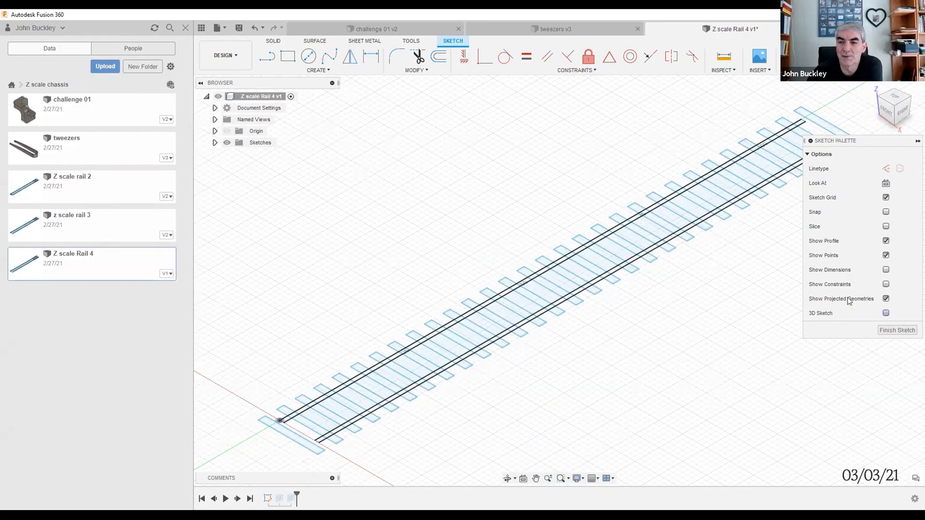
scroll(672, 252, "down", 2)
scroll(672, 251, "up", 3)
scroll(672, 251, "down", 2)
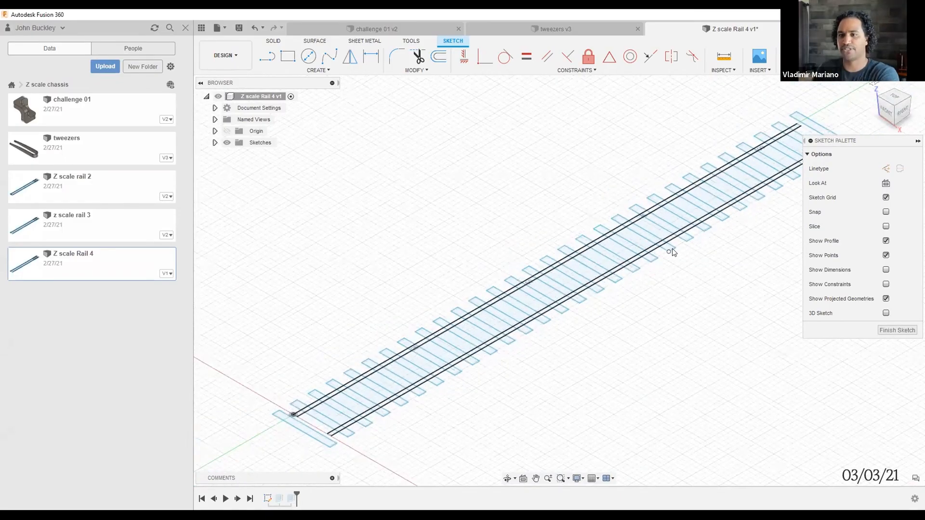
Step: Select the last extrusion in the design history and expand the Bodies and Sketches folders to examine their contents
left_click(291, 500)
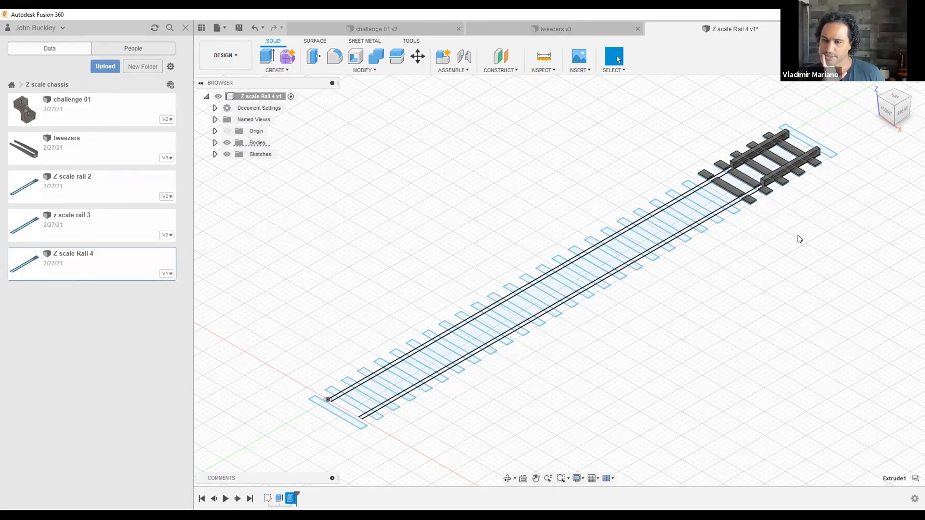
left_click(214, 143)
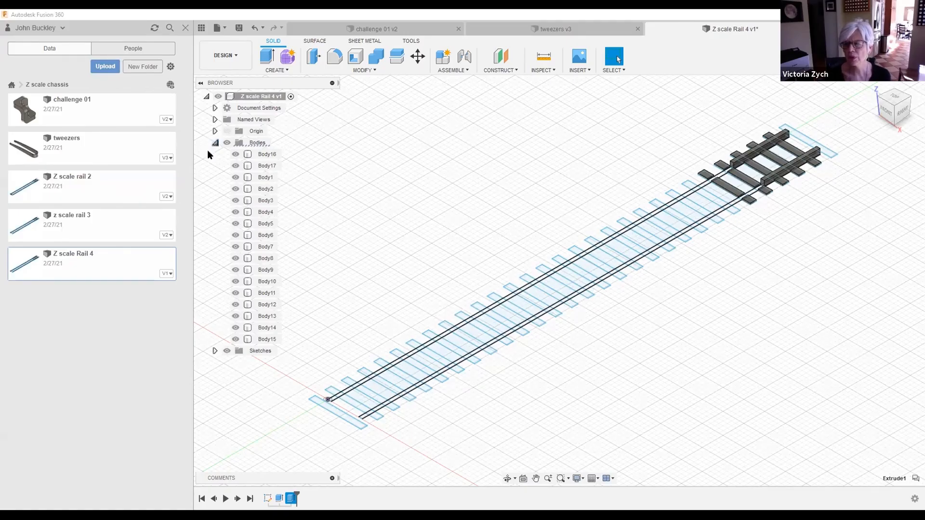
left_click(215, 351)
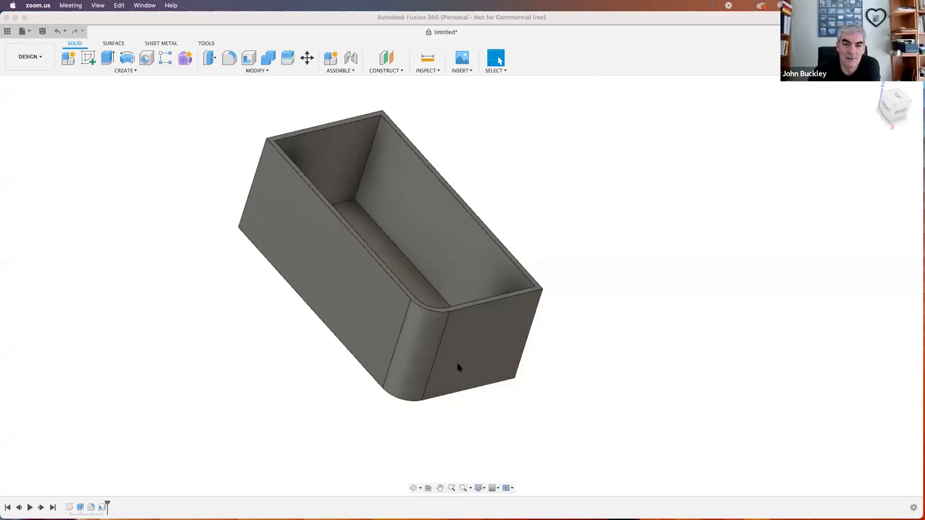
Step: Switch to Fusion 360, create a new design and start a sketch on the horizontal XY plane
key("super+Tab")
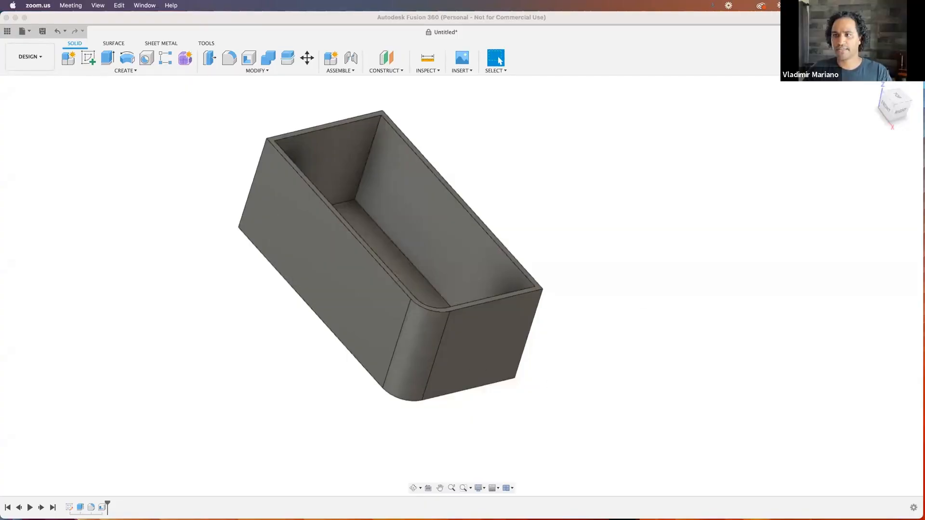
key("super+n")
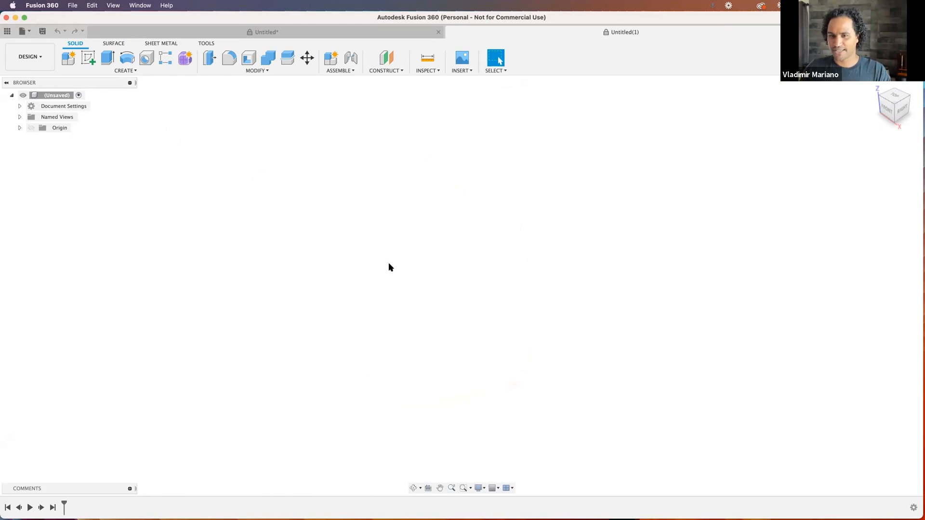
left_click(85, 56)
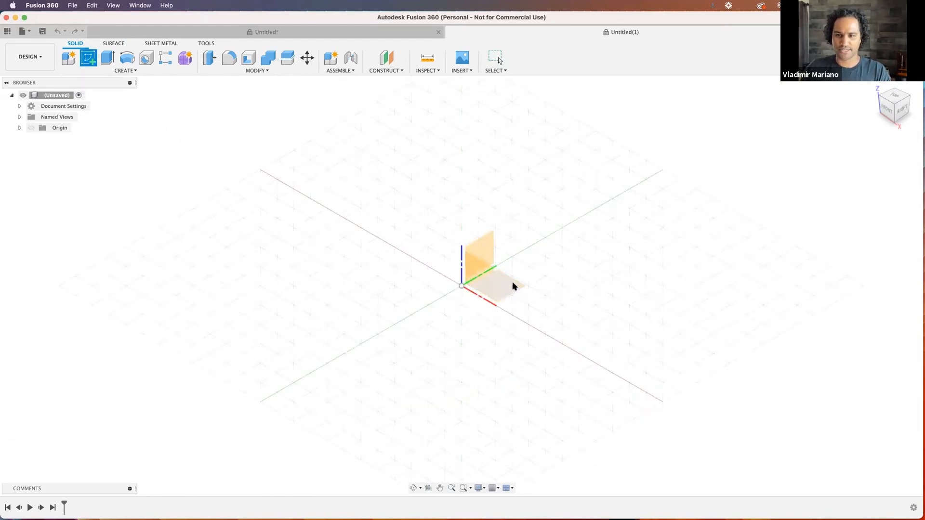
left_click(512, 285)
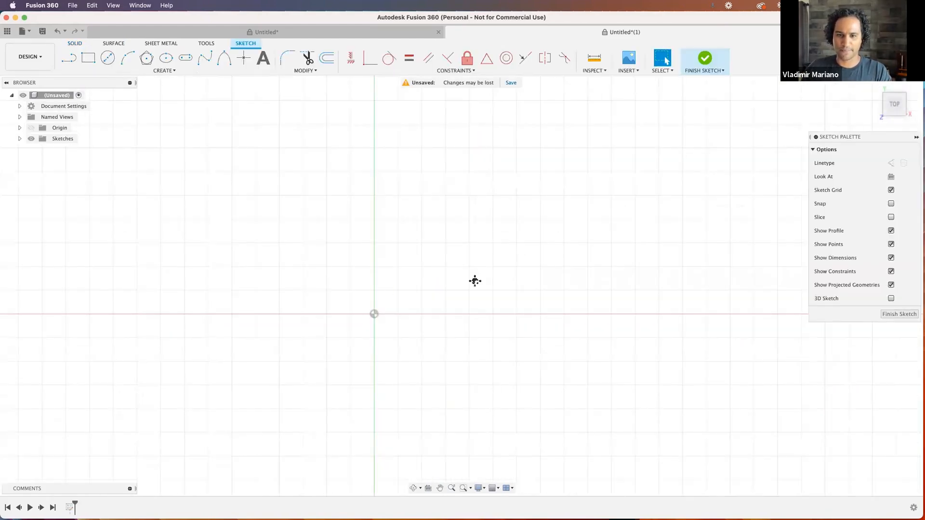
Step: Sketch a rectangle from the origin, 200 mm long along the Y axis and 10 mm wide
key("r")
left_click(285, 362)
middle_click_drag(311, 165, 281, 271)
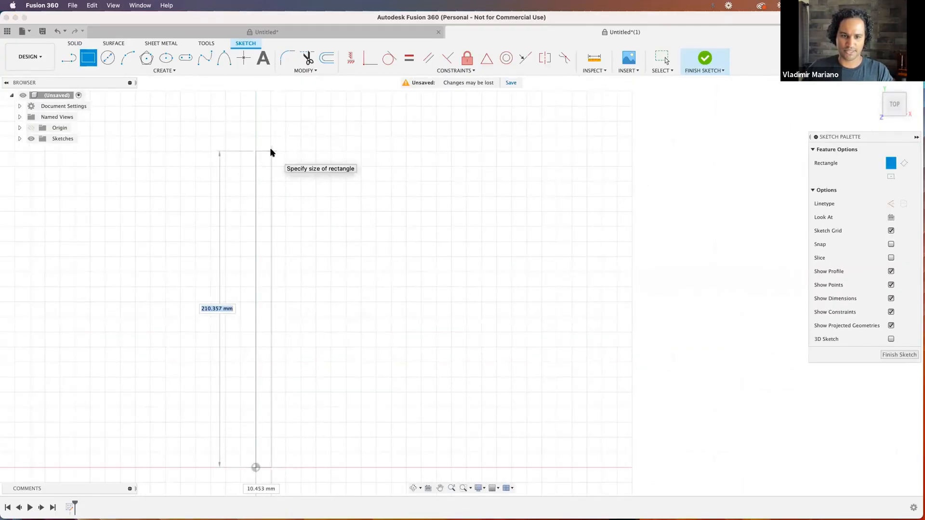
type("200")
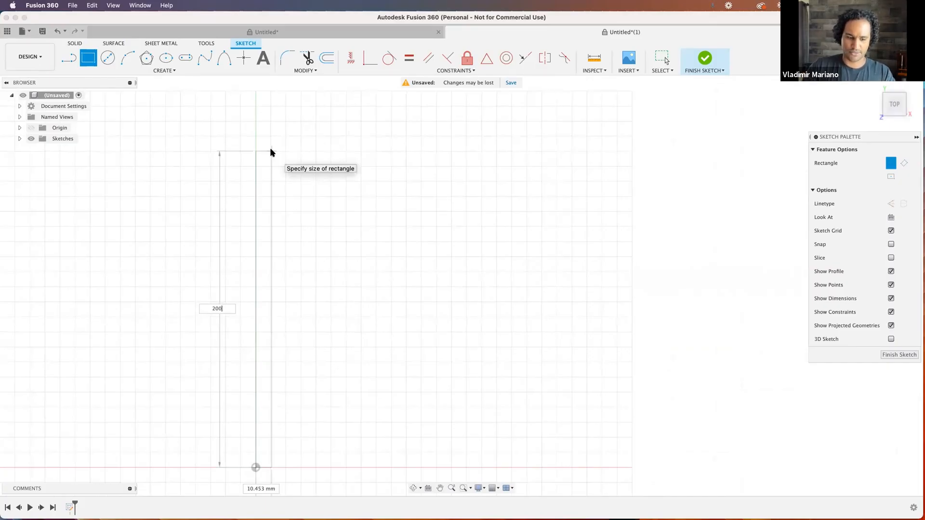
key("Tab")
key("Return")
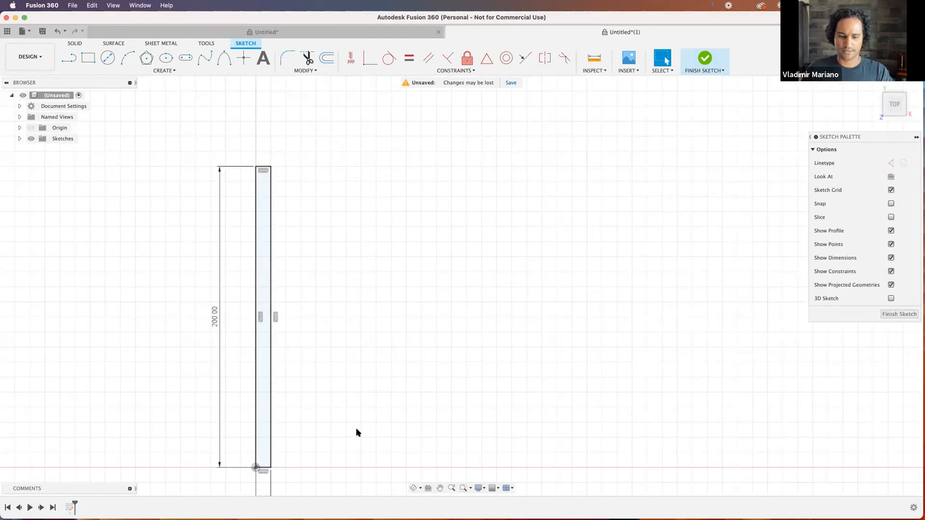
Step: Sketch a second, parallel rectangle beside the first, based on the X axis and about 200 mm by 10 mm
key("r")
left_click(346, 467)
left_click(361, 166)
Step: Dimension the second rectangle to 200 mm long and 10 mm wide, and finish the sketch
key("d")
left_click(364, 211)
left_click(367, 213)
type("2")
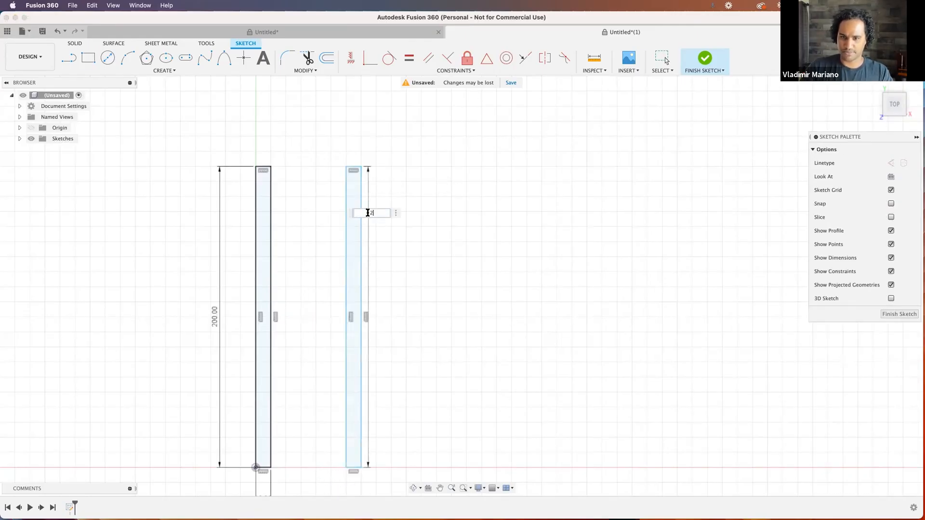
type("00")
key("Return")
left_click(355, 468)
left_click(351, 482)
key("Return")
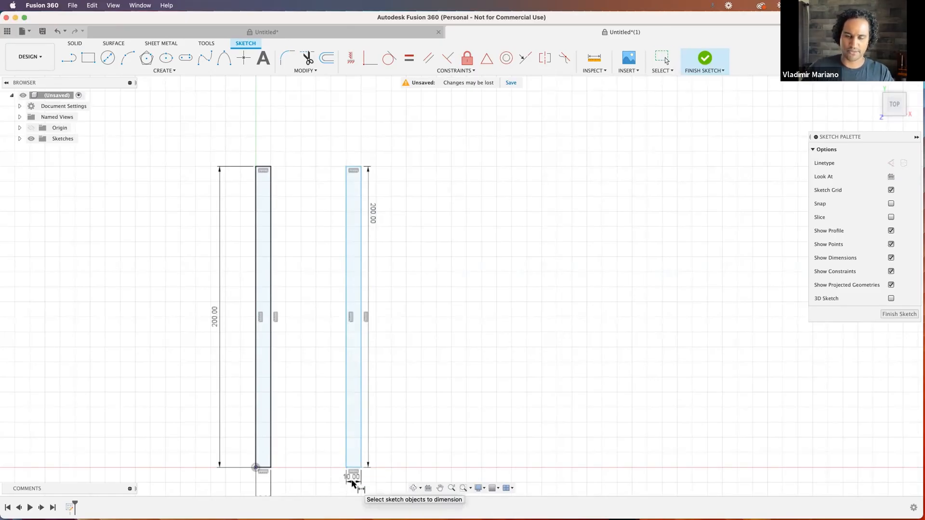
left_click(706, 58)
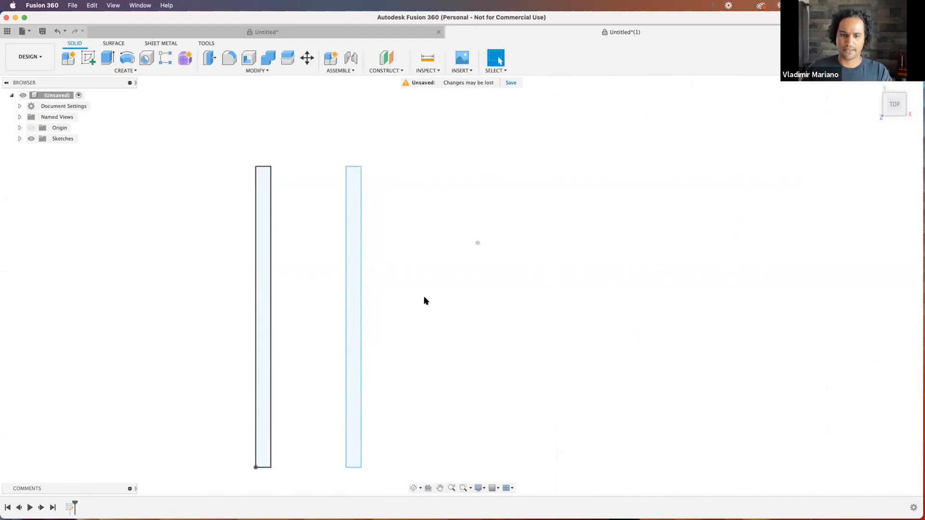
Step: Extrude both rectangle profiles 5 mm as new bodies to form the two rails
left_click(263, 384)
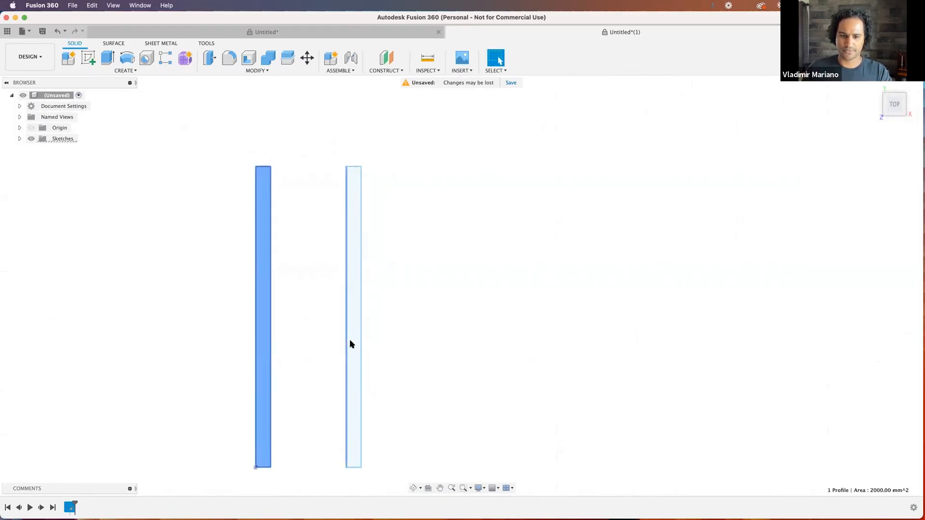
key("e")
left_click(340, 321)
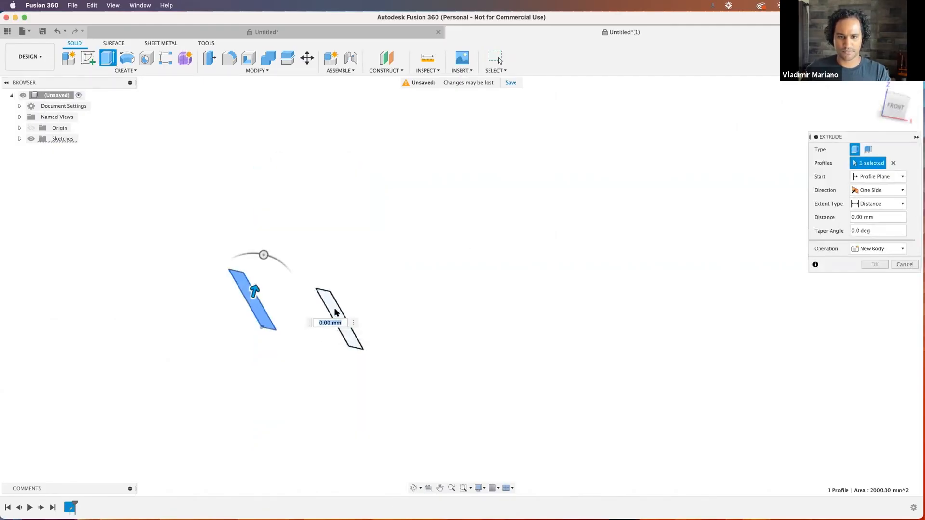
type("5")
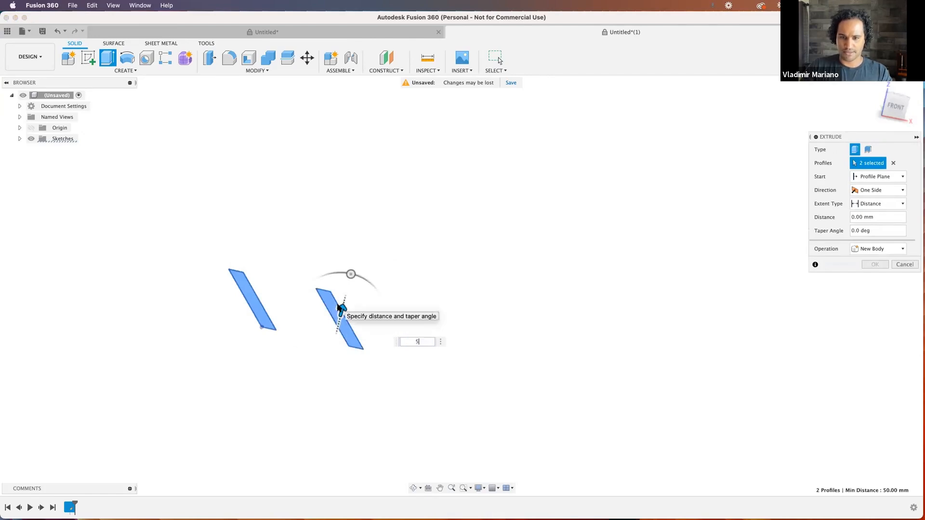
key("Return")
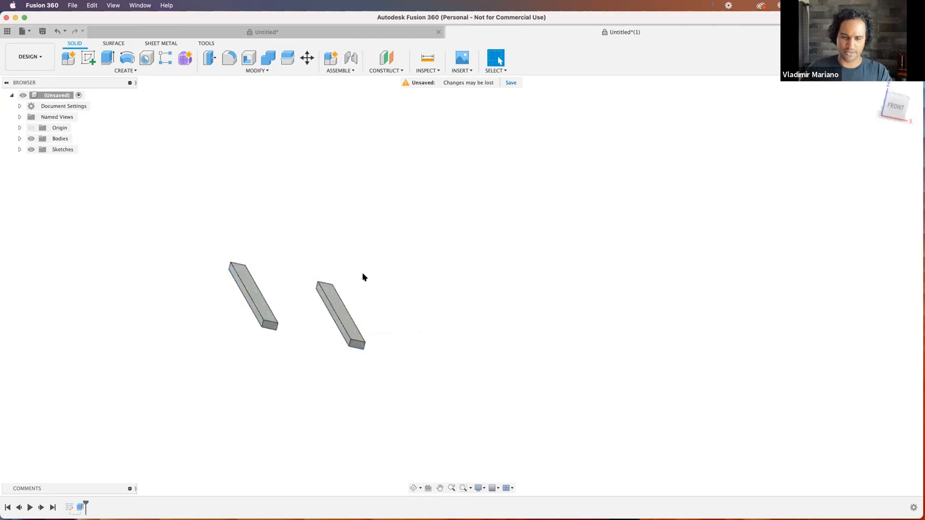
Step: Start a sketch on the horizontal XY plane and sketch a rectangle about 90 mm by 10 mm across the lower ends of both rails
middle_click_drag(362, 274, 354, 303, "shift")
left_click(89, 58)
middle_click_drag(297, 356, 294, 374, "shift")
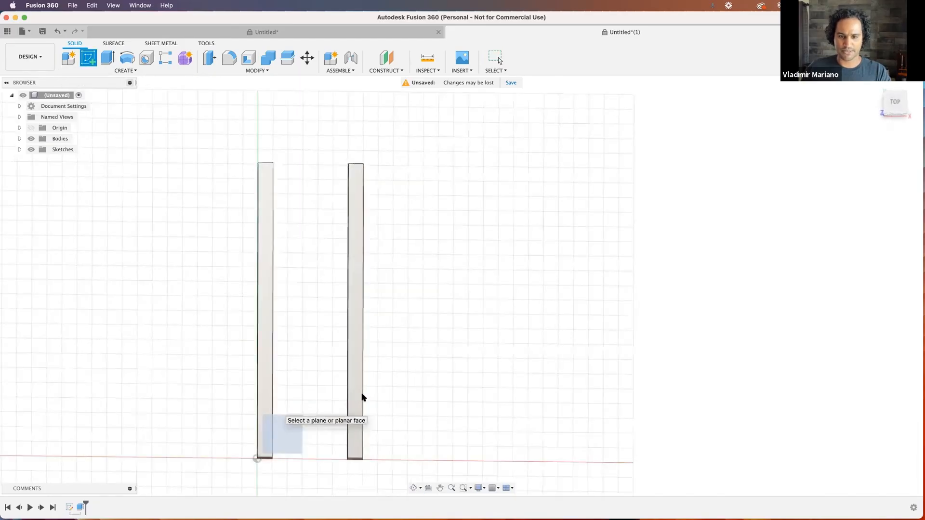
left_click(279, 413)
left_click(378, 348)
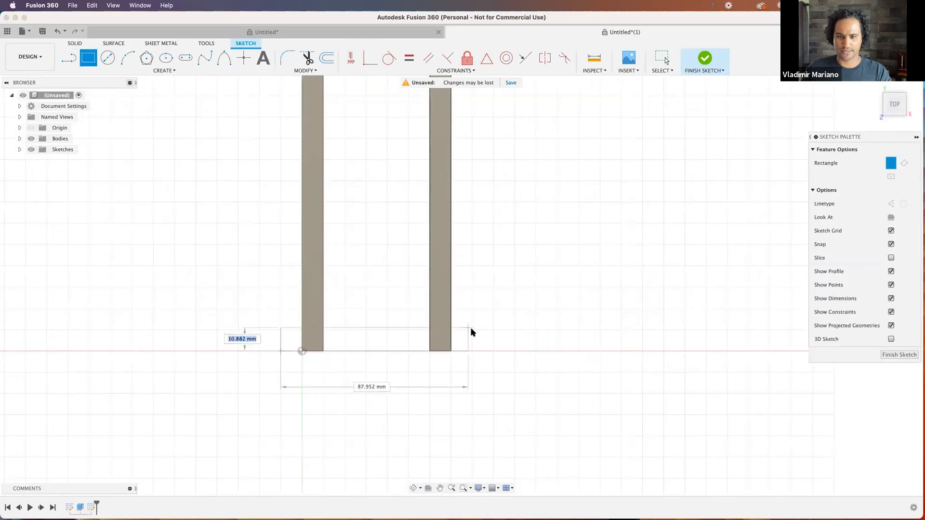
left_click(472, 331)
key("e")
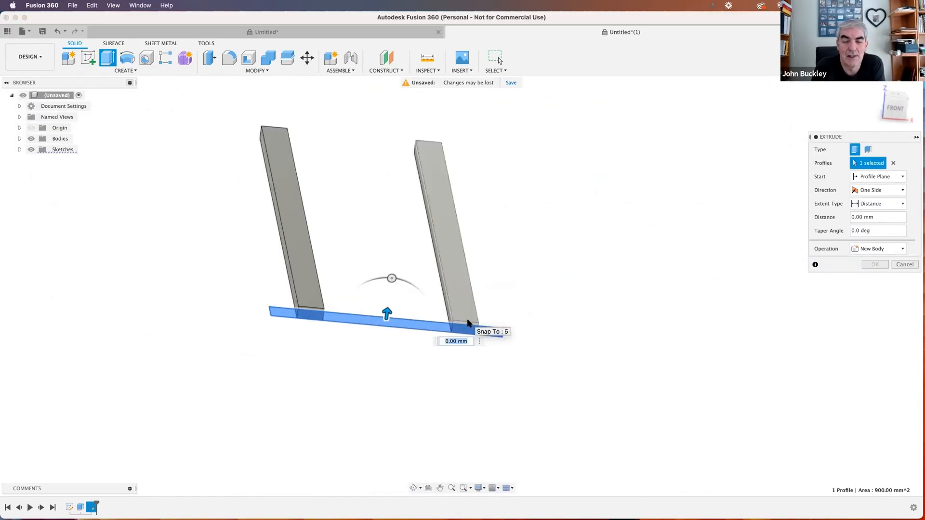
key("Escape")
middle_click_drag(426, 287, 424, 325, "shift")
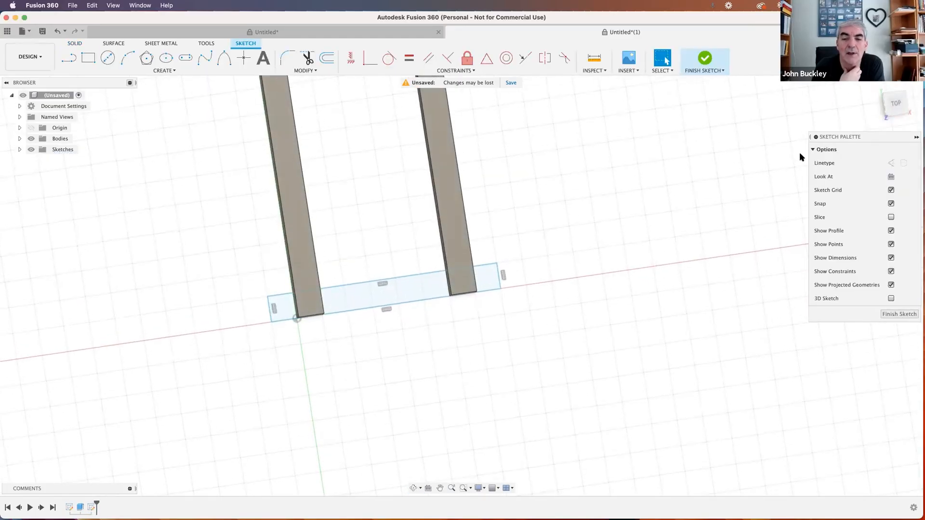
Step: Move the crosswise rectangle off the rails to just below their ends, and finish the sketch
left_click(895, 103)
left_click(390, 293)
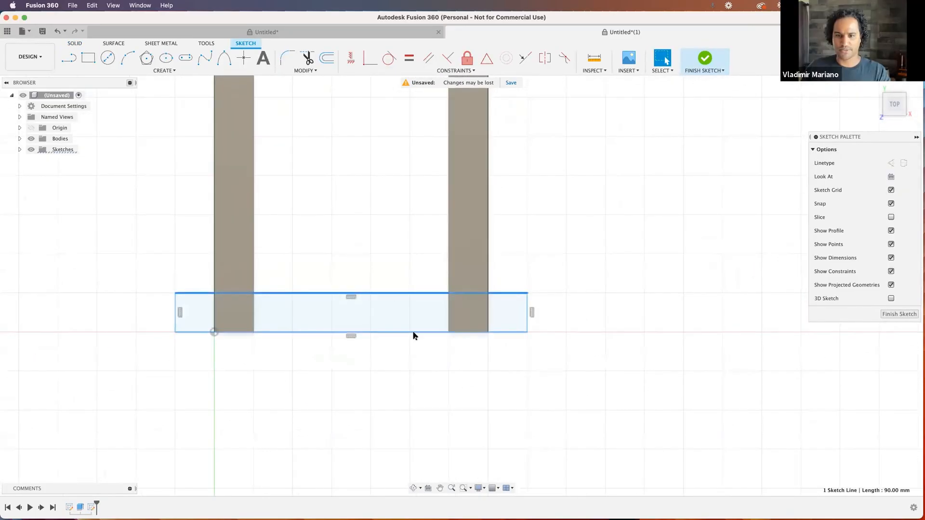
left_click_drag(413, 334, 410, 370)
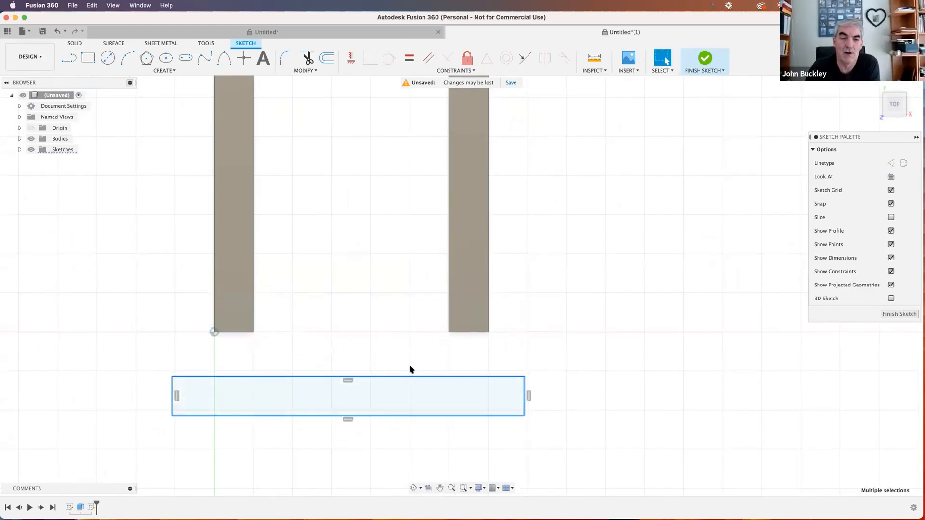
key("l")
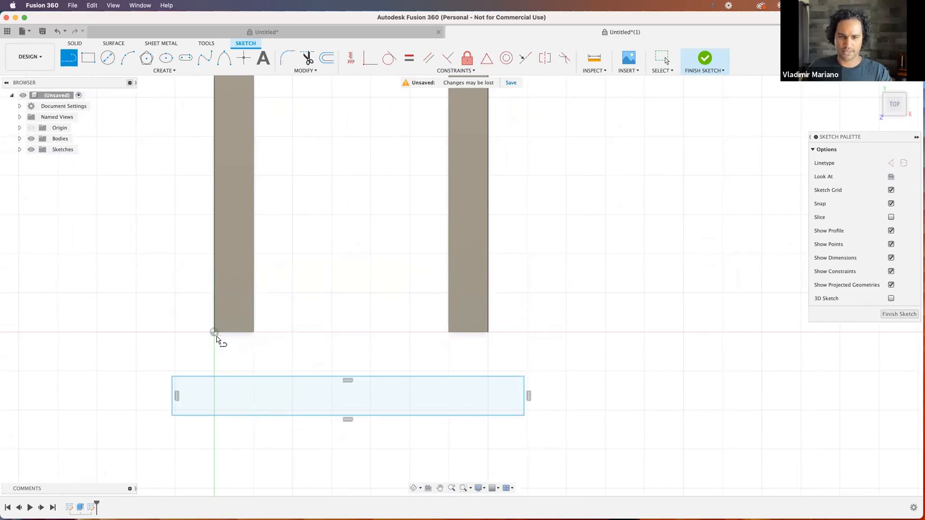
left_click(704, 59)
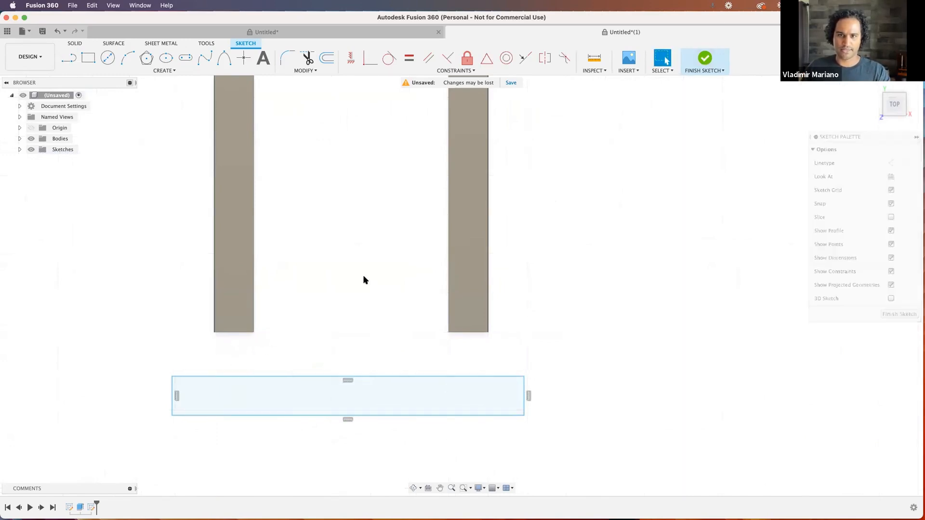
Step: Reopen the rails' sketch and dimension the distance from the origin to the second rectangle's outer lower corner
double_click(69, 508)
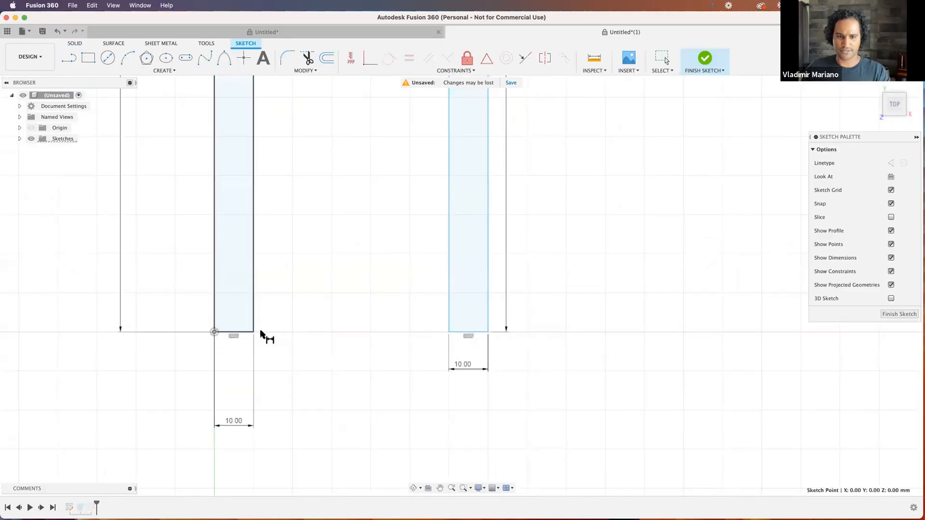
left_click(483, 333)
left_click(215, 332)
left_click(371, 390)
key("Escape")
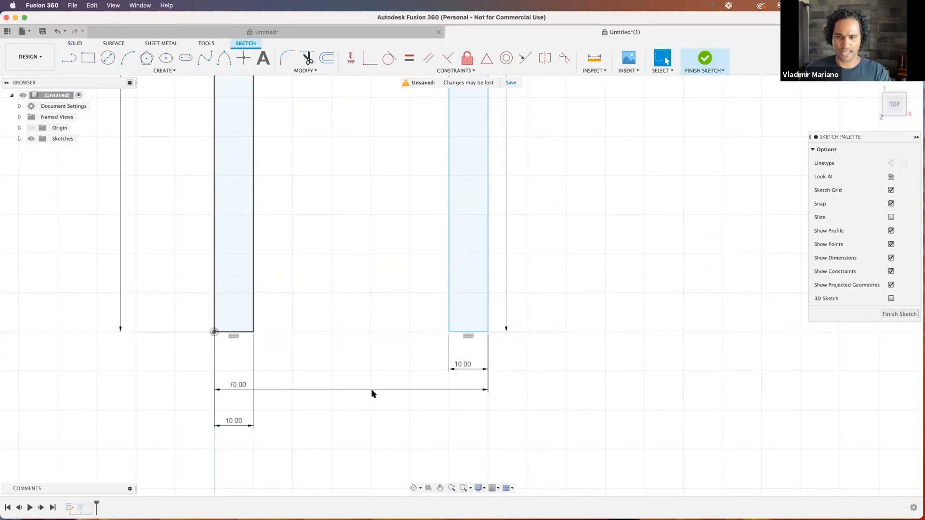
scroll(372, 390, "down", 4)
mouse_move(385, 390)
left_mouse_down()
mouse_move(360, 390)
mouse_move(375, 390)
left_mouse_up()
key("super+z")
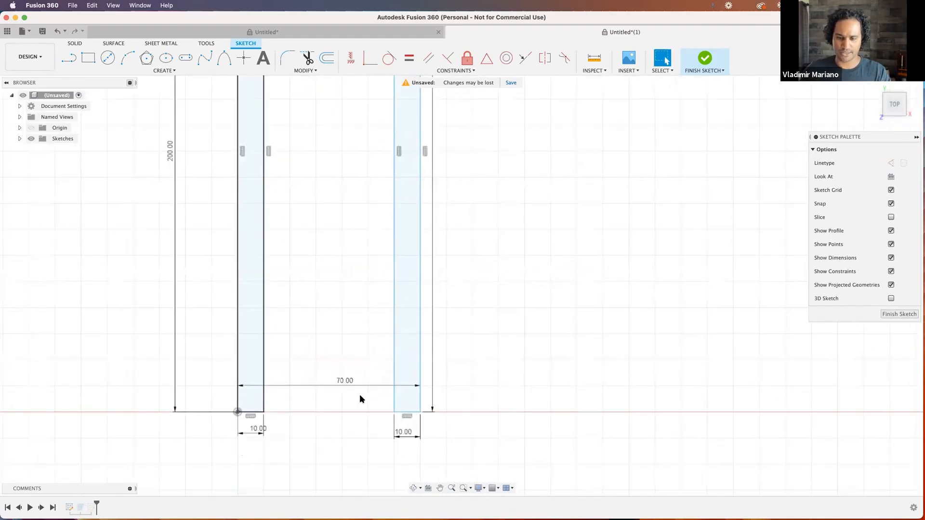
Step: Pull the second rail rectangle off the X axis and align its inner lower corner with the origin using a horizontal constraint
scroll(359, 394, "up", 4)
middle_click_drag(351, 379, 417, 356)
scroll(416, 356, "down", 4)
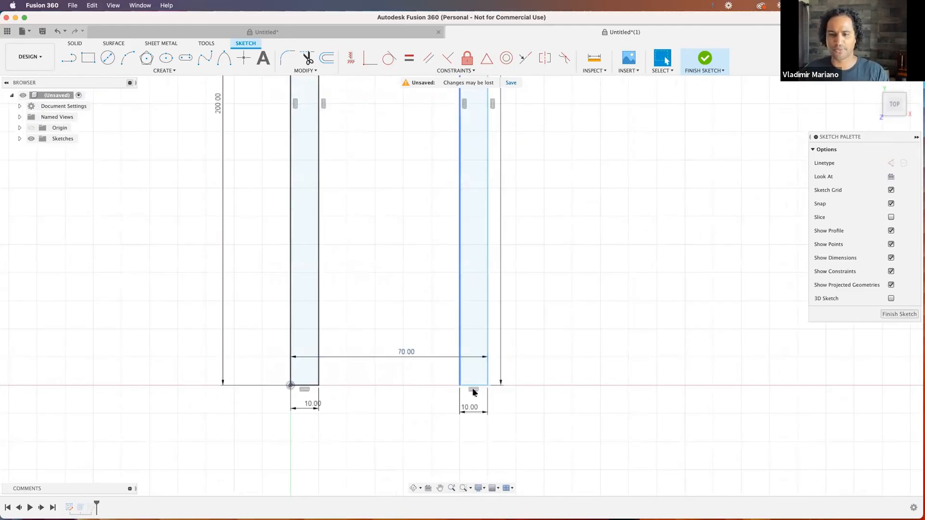
scroll(482, 299, "down", 2)
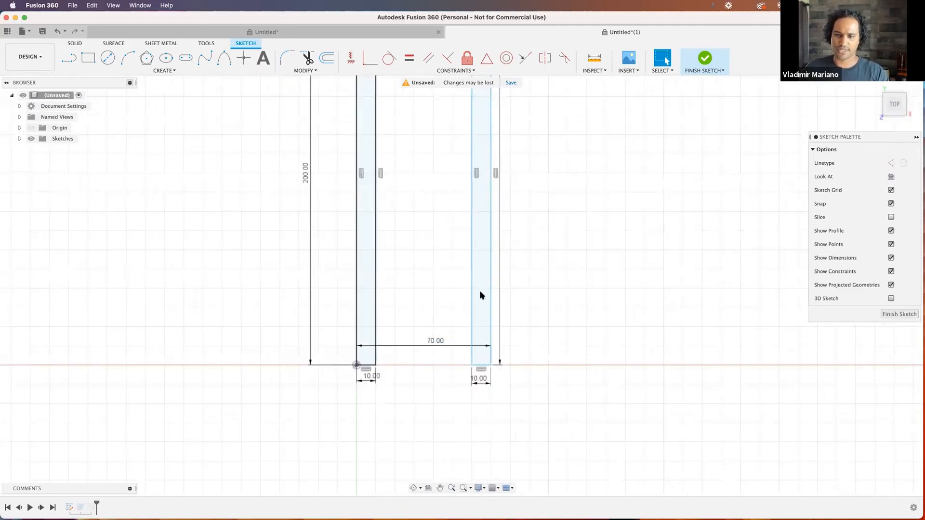
scroll(485, 323, "up", 2)
mouse_move(473, 390)
left_mouse_down()
mouse_move(501, 382)
mouse_move(504, 394)
mouse_move(506, 378)
left_mouse_up()
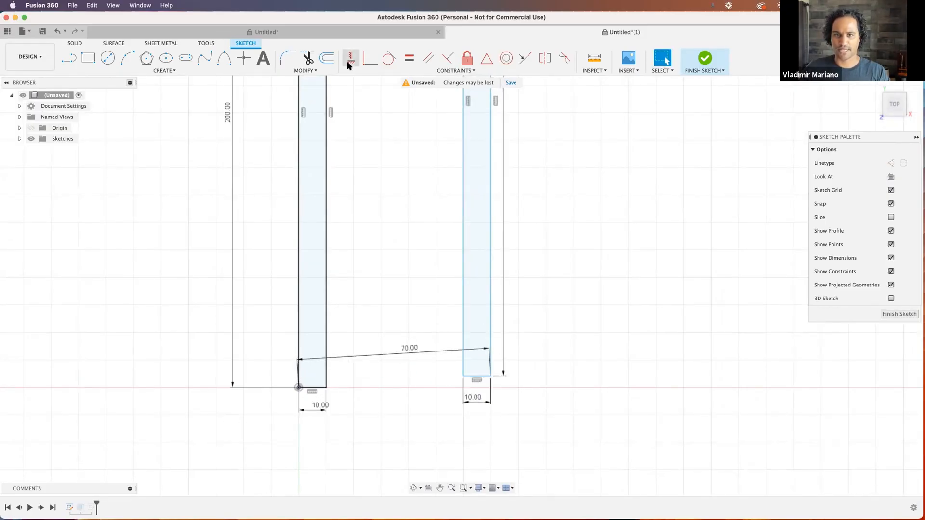
left_click(349, 63)
left_click(463, 376)
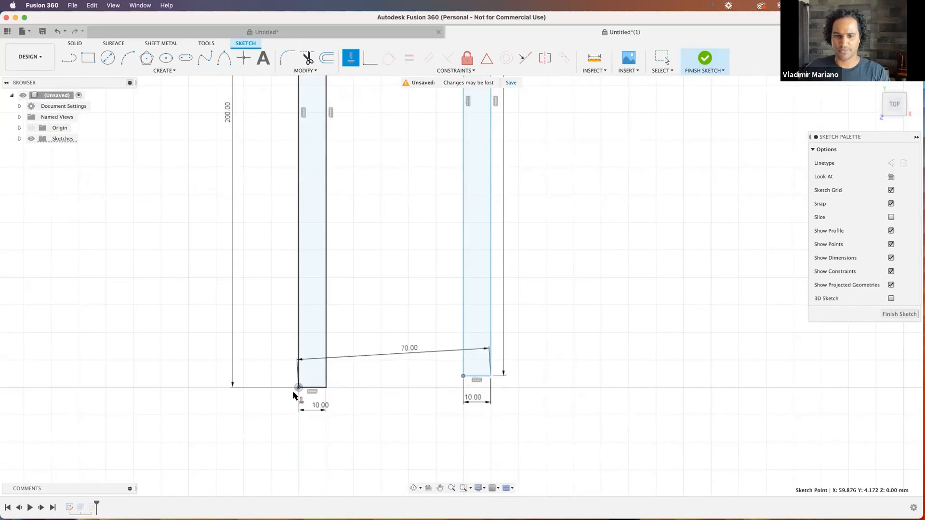
left_click(298, 388)
key("Escape")
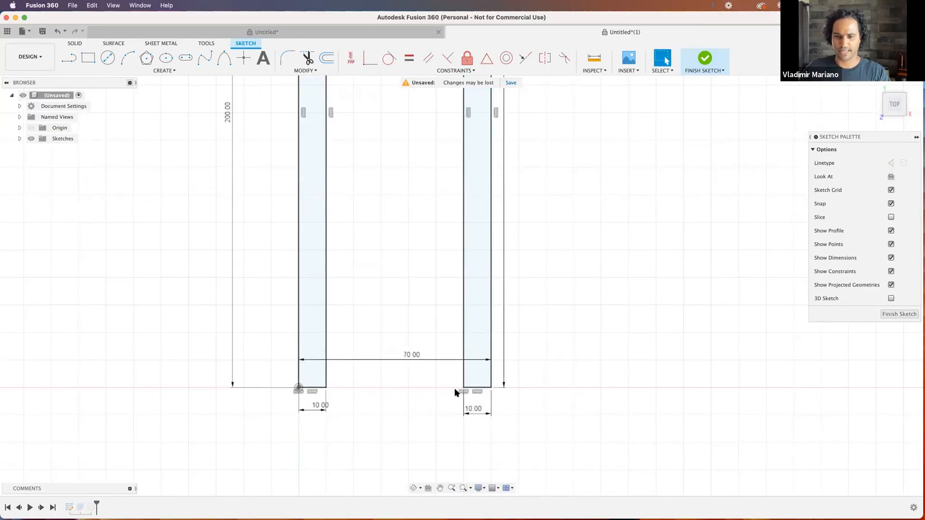
Step: Move the 70 mm overall dimension below both rail rectangles and finish the sketch
left_click_drag(437, 362, 446, 439)
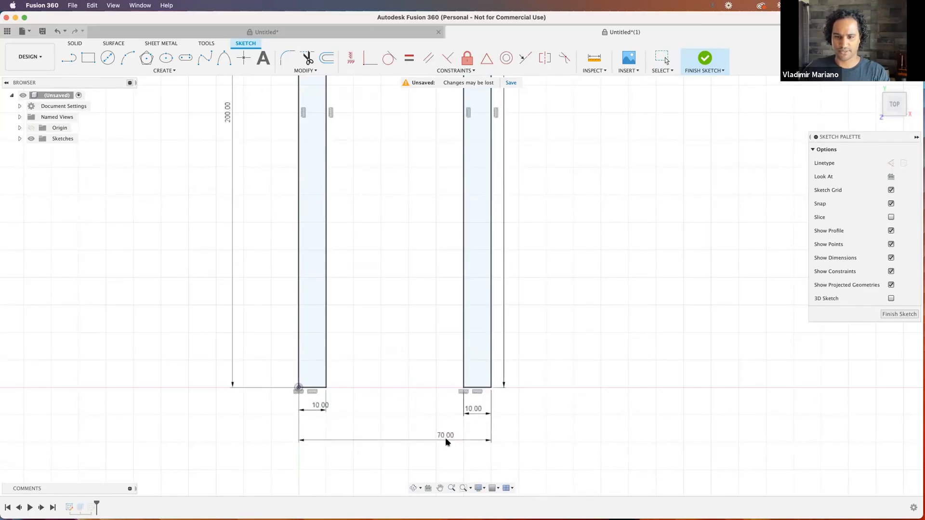
left_click(299, 387)
left_click(440, 411)
scroll(479, 406, "down", 3)
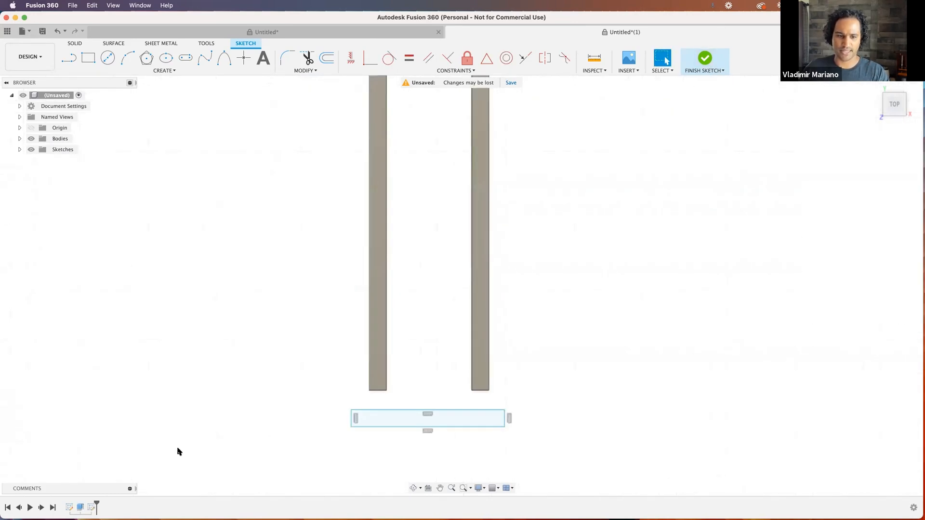
Step: Reopen the crosswise rectangle's sketch and draw a construction line from the origin to the second rail's outer lower corner
left_click(91, 507)
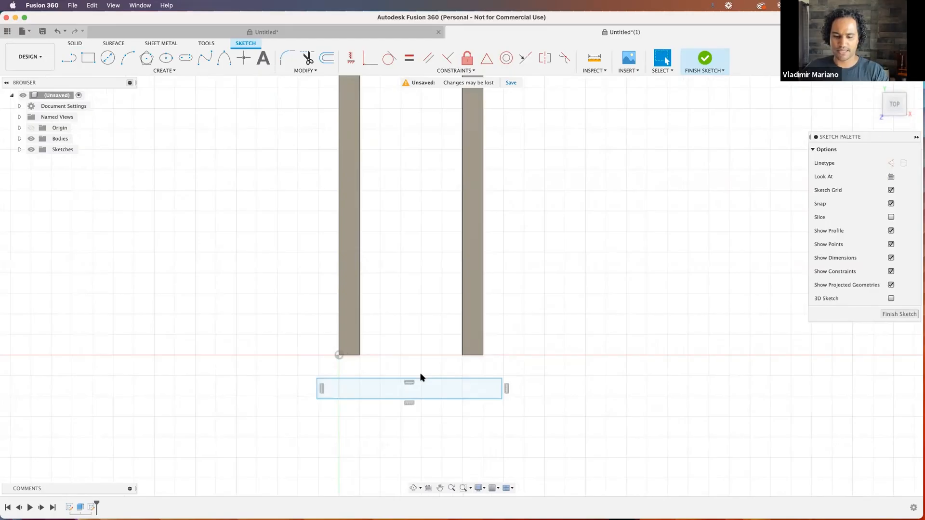
key("l")
left_click(339, 355)
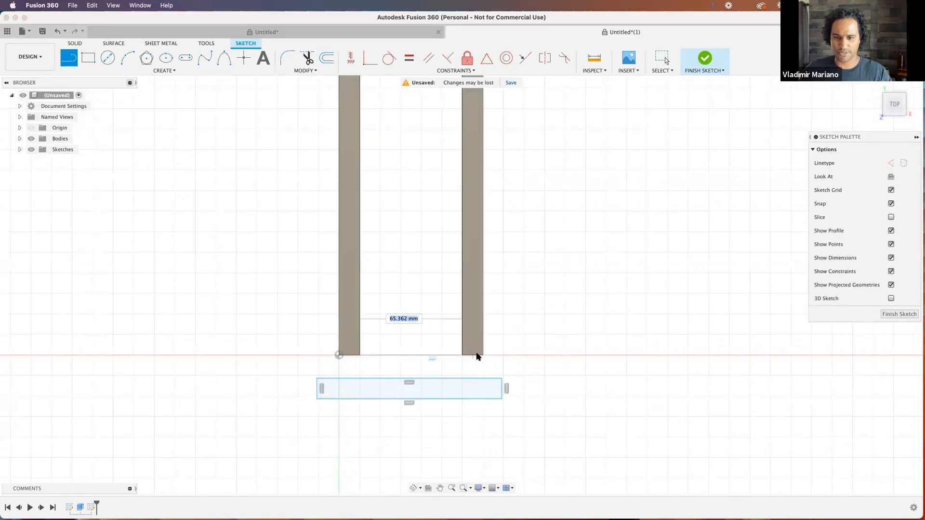
left_click(482, 355)
key("Escape")
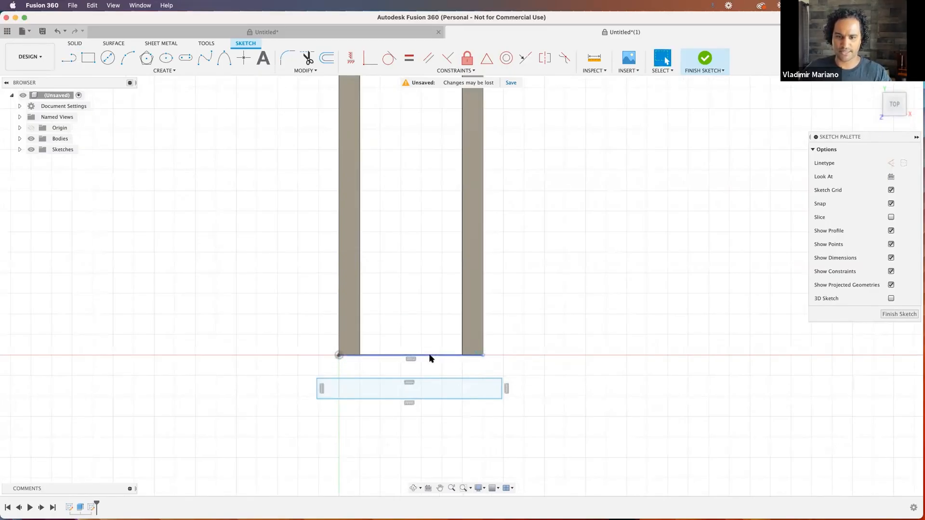
left_click(426, 356)
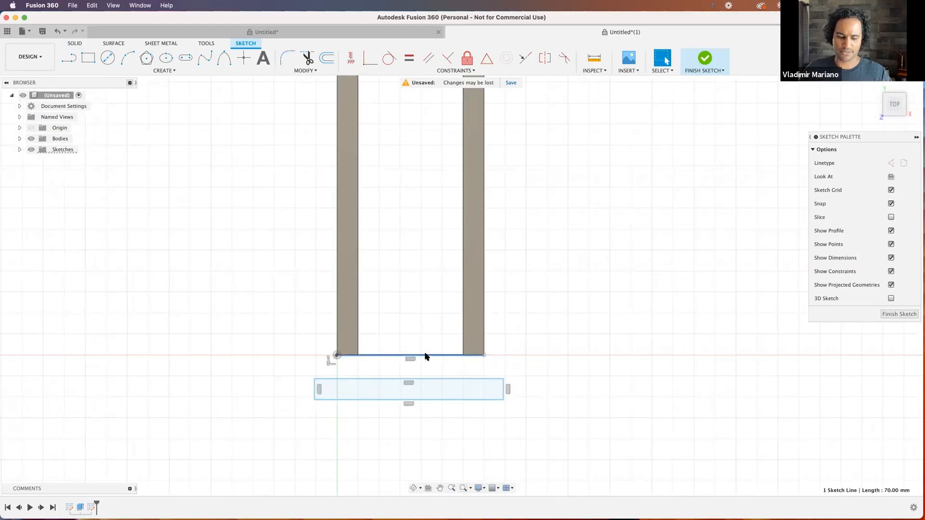
key("x")
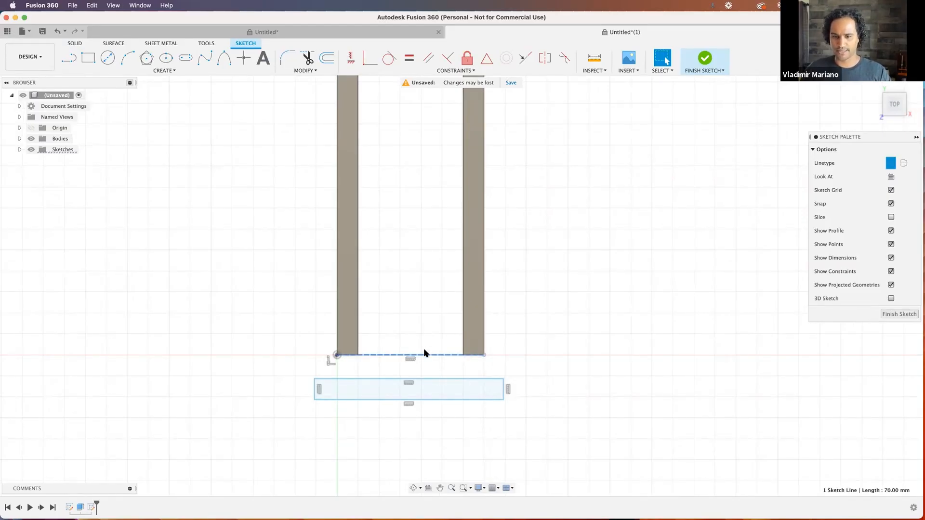
left_click(186, 218)
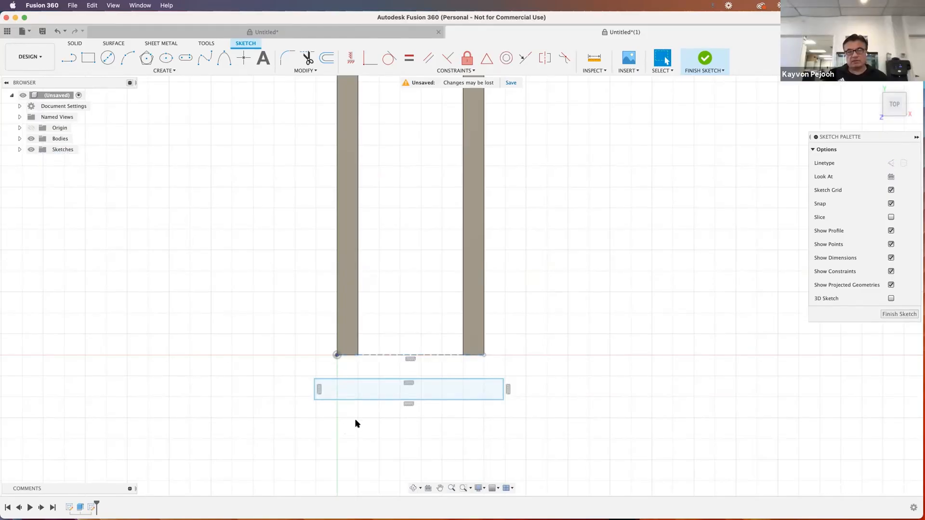
Step: Apply a midpoint constraint between the crosswise rectangle's lower edge and the construction line
left_click(487, 62)
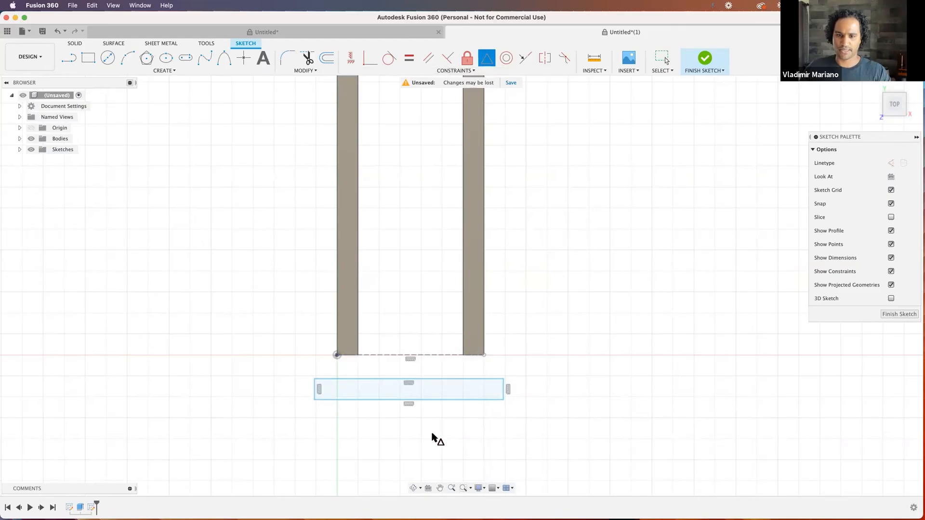
left_click(414, 401)
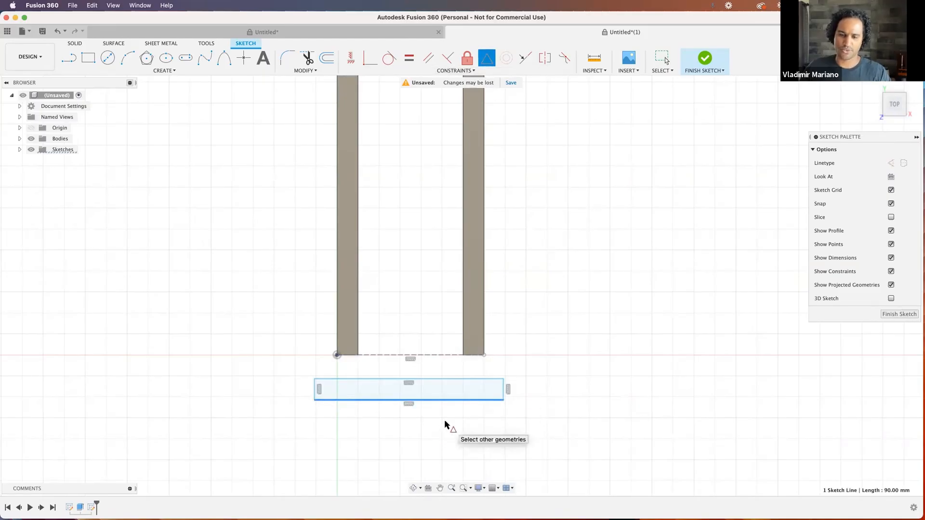
left_click(431, 359)
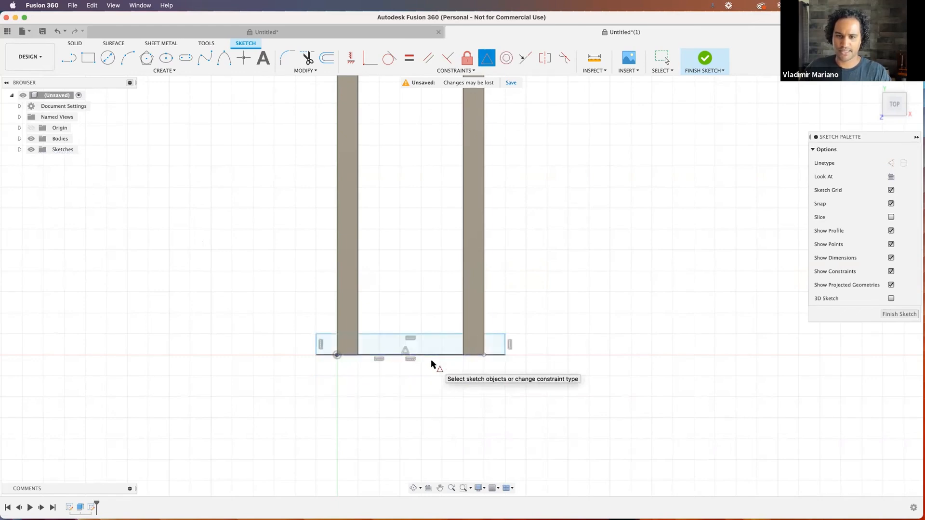
Step: Dimension the crosswise rectangle's lower edge to 120 mm and pull the rectangle sideways along the X axis
scroll(432, 364, "up", 3)
key("d")
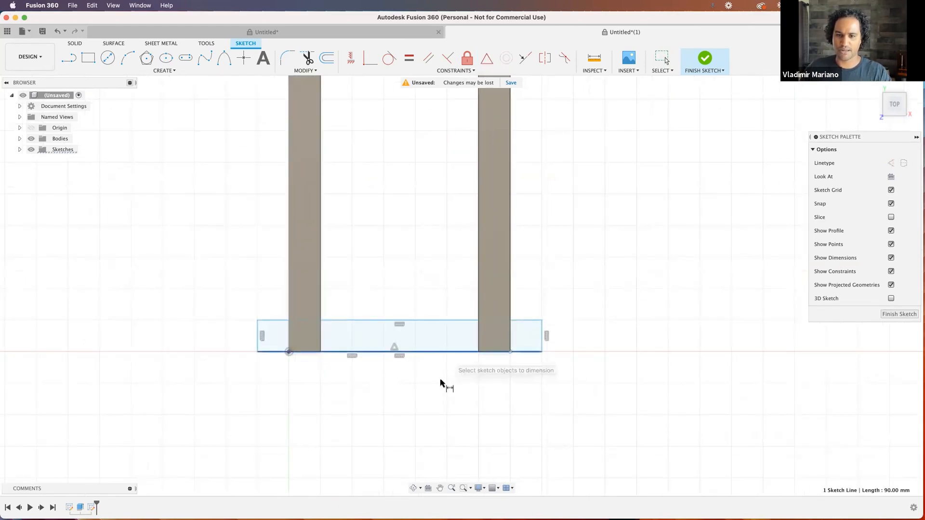
scroll(467, 419, "down", 3)
left_click(495, 417)
type("120")
key("Return")
scroll(518, 381, "up", 3)
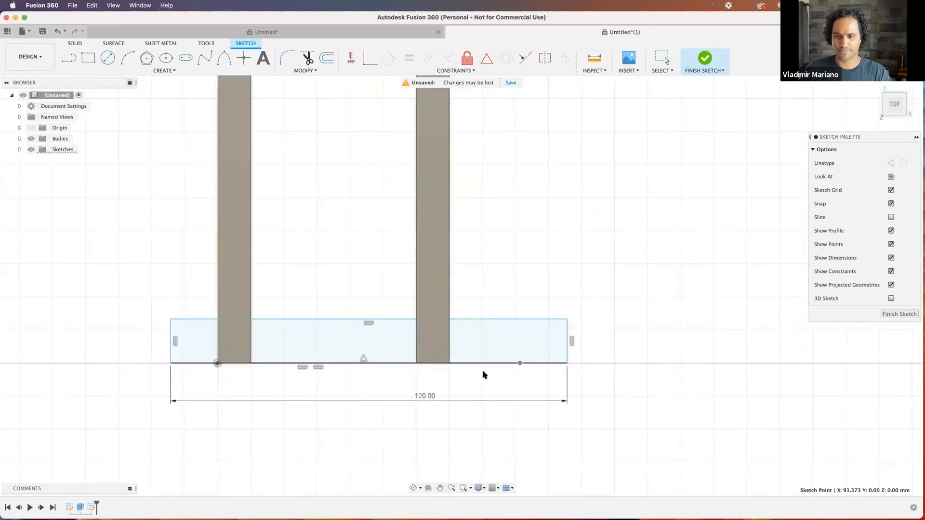
key("Escape")
double_click(500, 364)
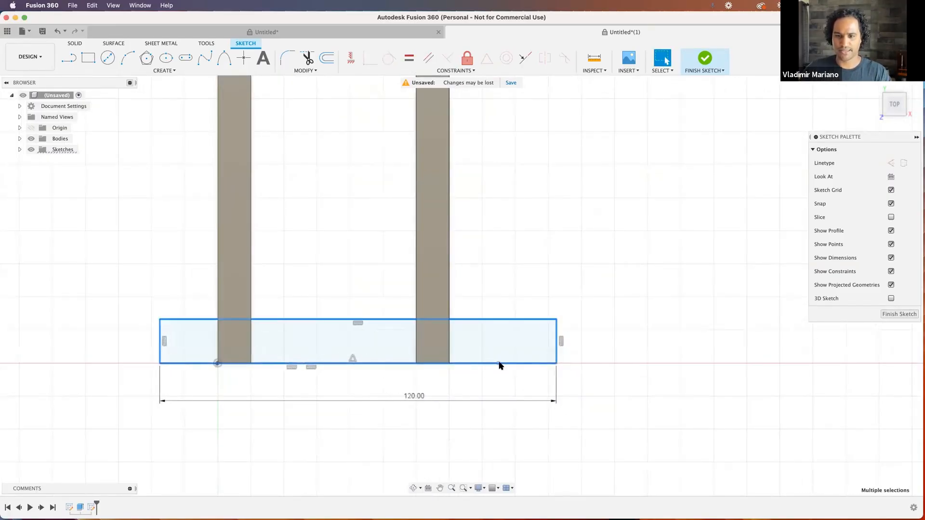
mouse_move(498, 363)
left_mouse_down()
mouse_move(507, 339)
mouse_move(486, 345)
mouse_move(566, 362)
left_mouse_up()
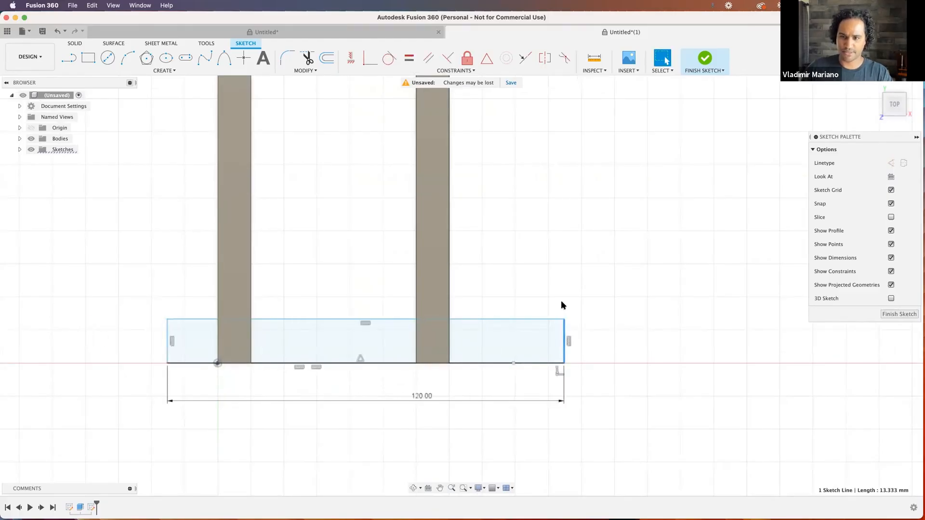
Step: Delete the existing crosswise rectangle and draw a new 100 mm by 10 mm rectangle below the rails
double_click(522, 319)
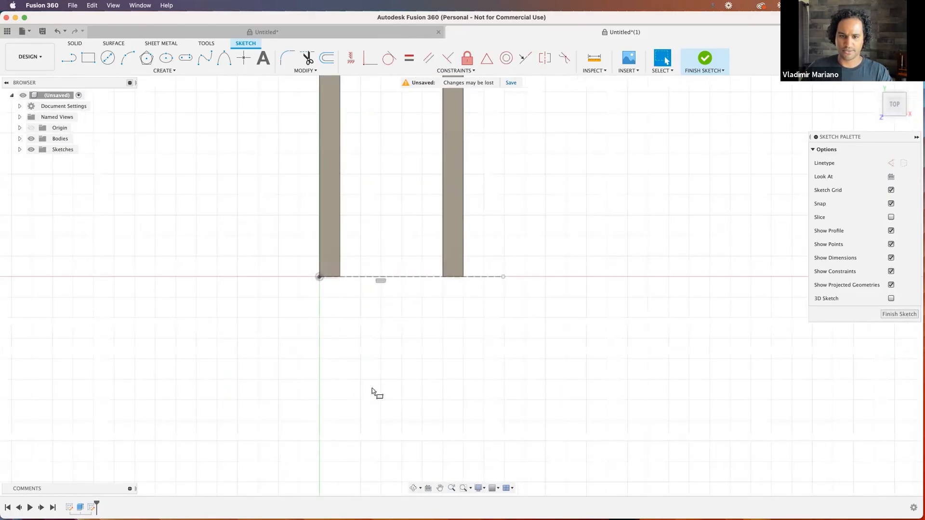
key("r")
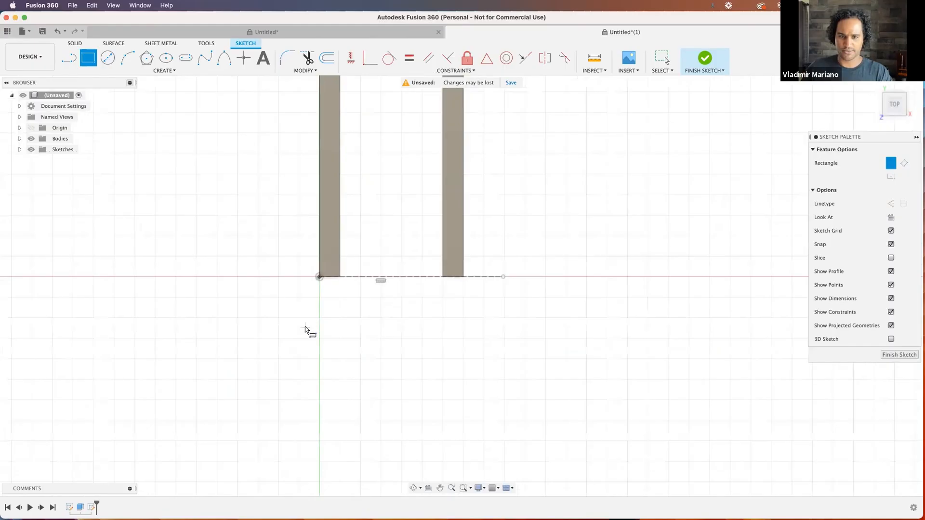
left_click(299, 318)
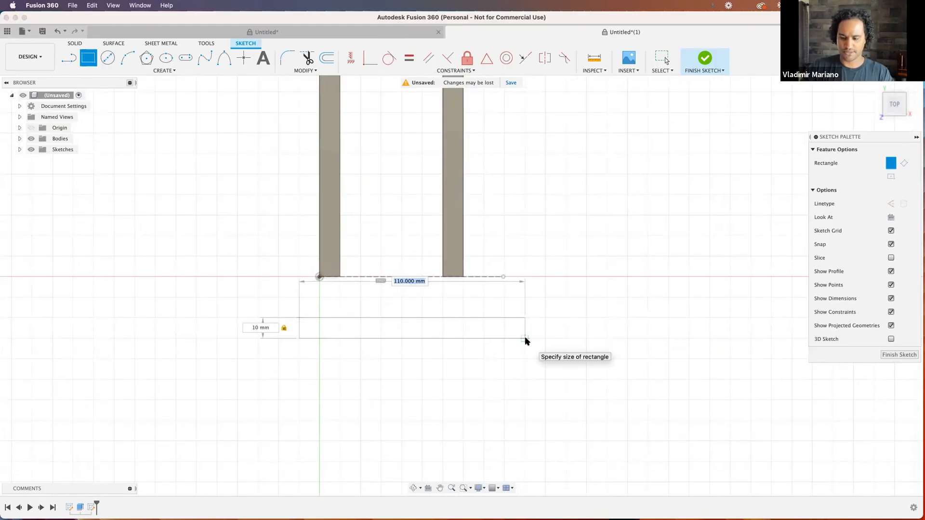
key("Return")
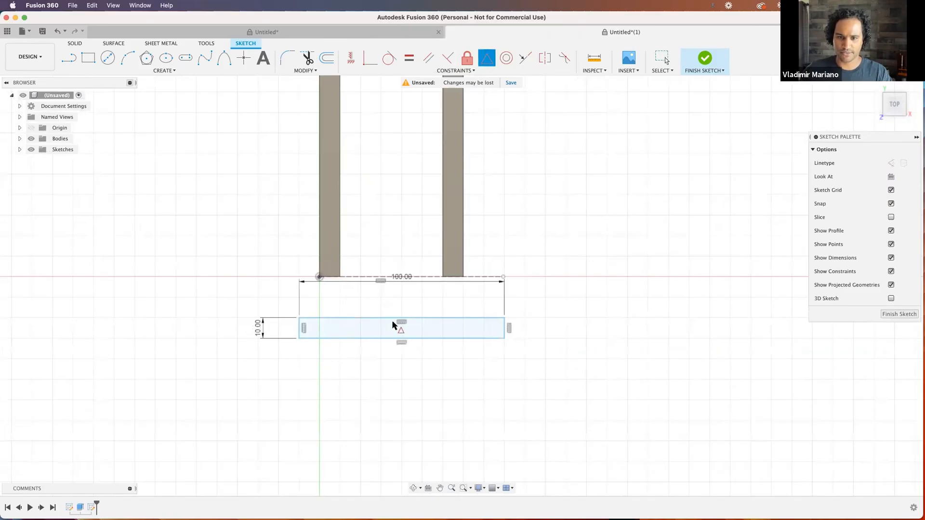
Step: Apply a midpoint constraint between the new 100 mm by 10 mm rectangle and the construction line
left_click(388, 277)
scroll(399, 287, "up", 3)
key("Escape")
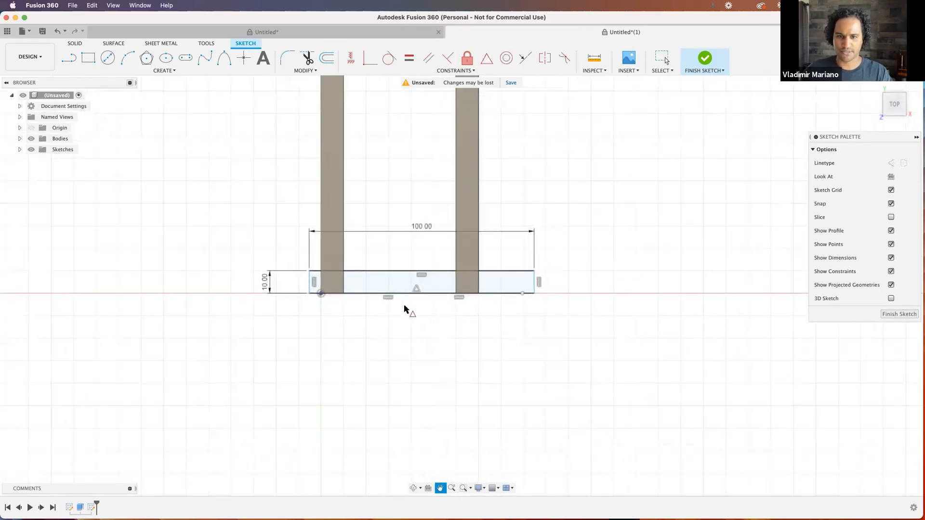
scroll(429, 332, "up", 2)
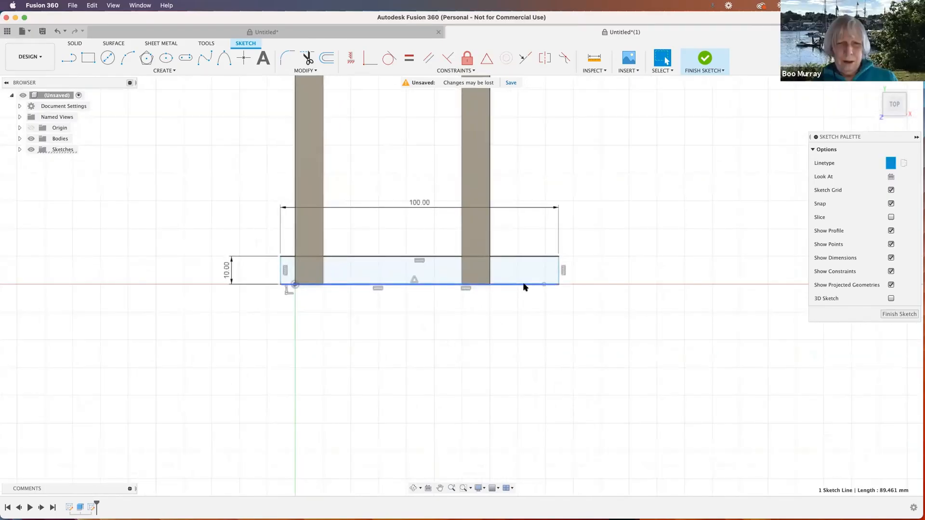
Step: Clear the sketch geometry and draw a fresh construction line from the origin to the second rail's outer lower corner
key("super+z")
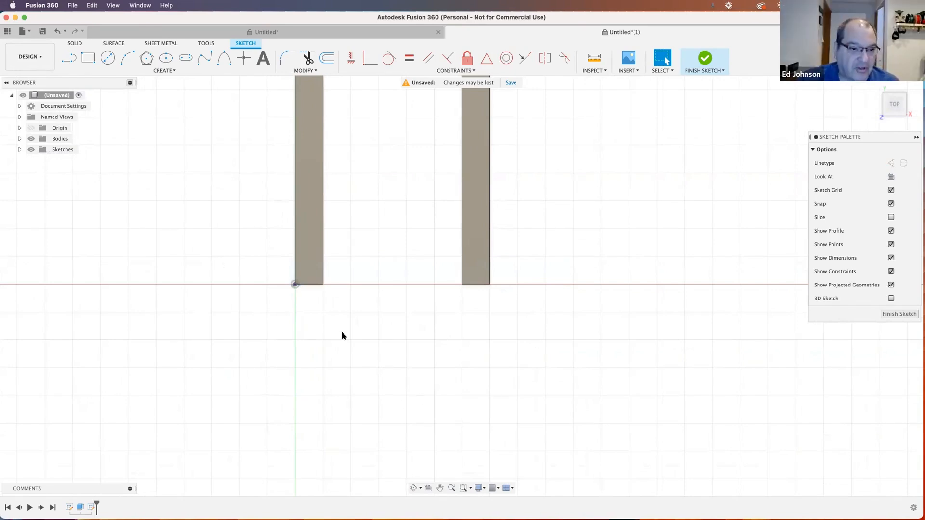
key("l")
left_click(295, 284)
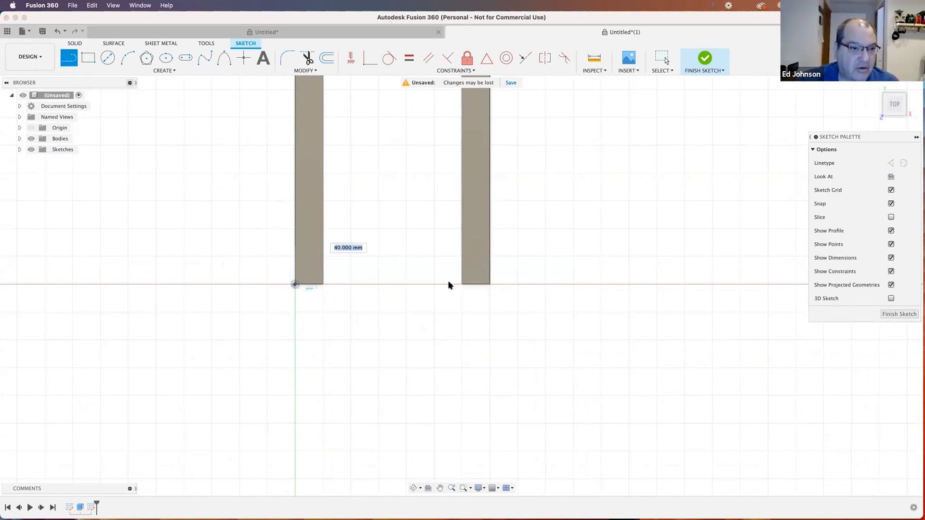
left_click(488, 284)
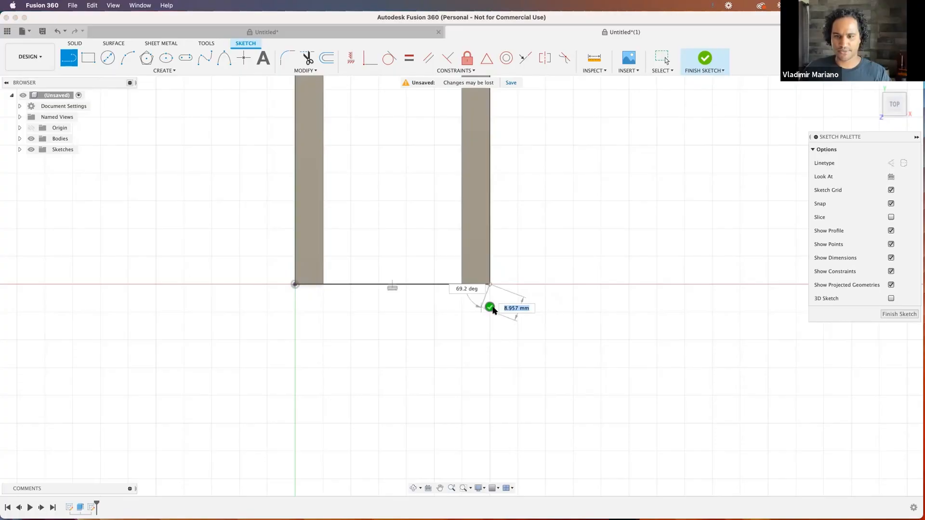
left_click(490, 308)
key("x")
Step: Dimension the length of the construction line spanning the two rails
key("d")
left_click(416, 285)
left_click(419, 268)
key("Return")
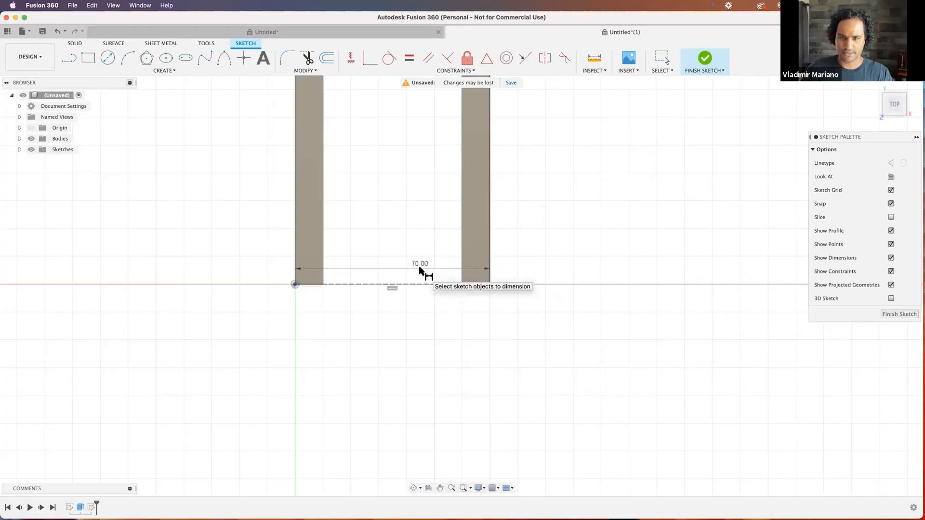
Step: Draw a 100 mm by 10 mm crosswise rectangle in the open area below the rails
key("r")
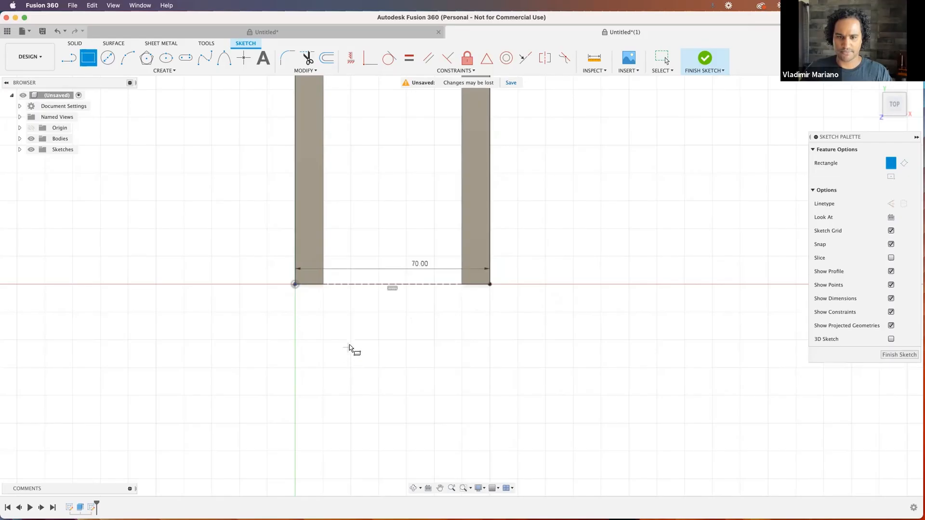
left_click(349, 345)
key("Tab")
type("10")
key("Tab")
type("100")
key("Return")
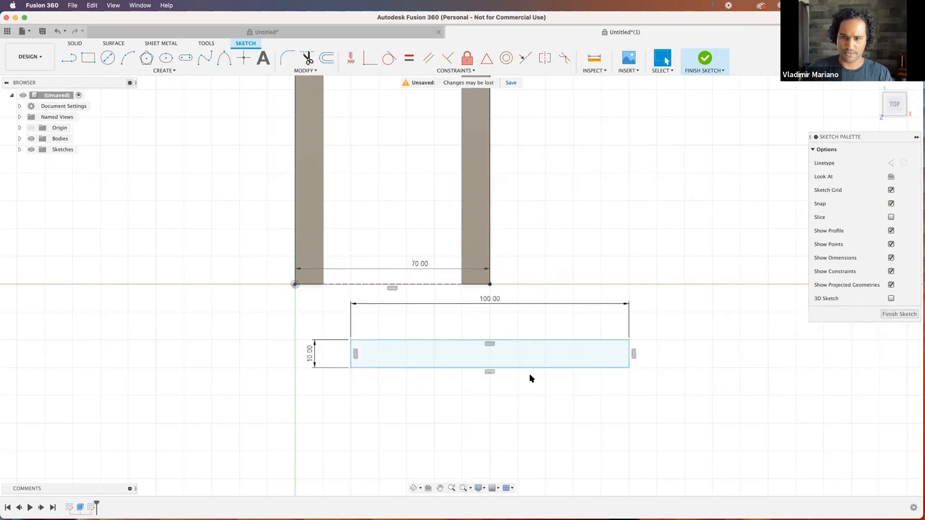
Step: Centre the rectangle on the rails with a midpoint constraint between its lower edge and the construction line
left_click(487, 58)
left_click(471, 367)
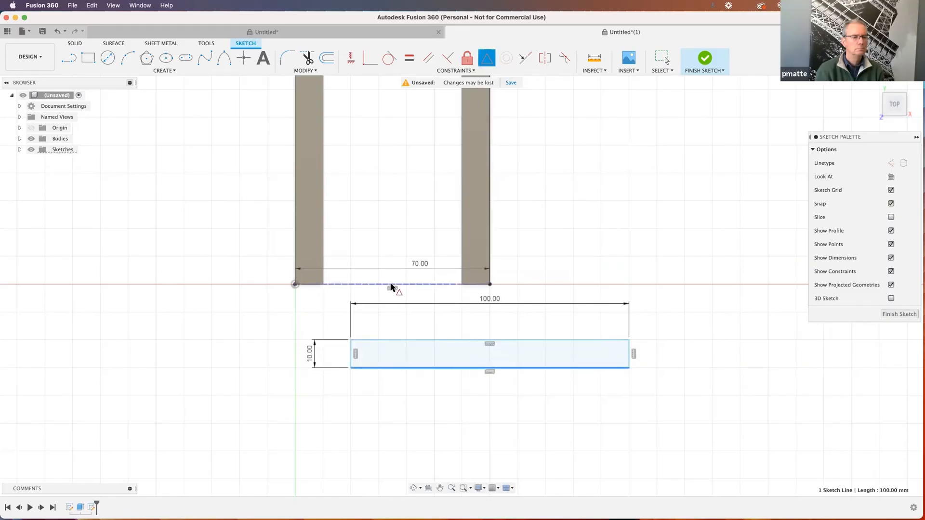
left_click(391, 288)
key("Escape")
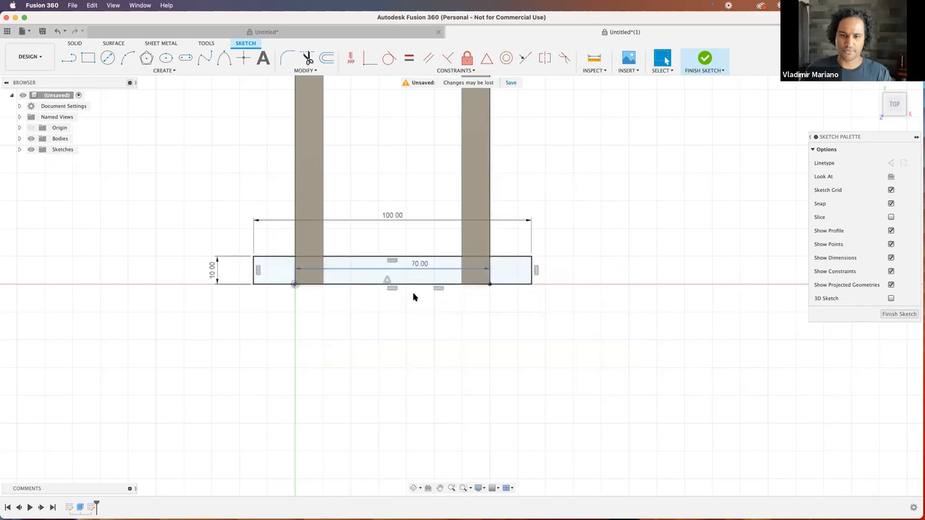
Step: Set the crosswise rectangle's length to 120 mm
double_click(392, 216)
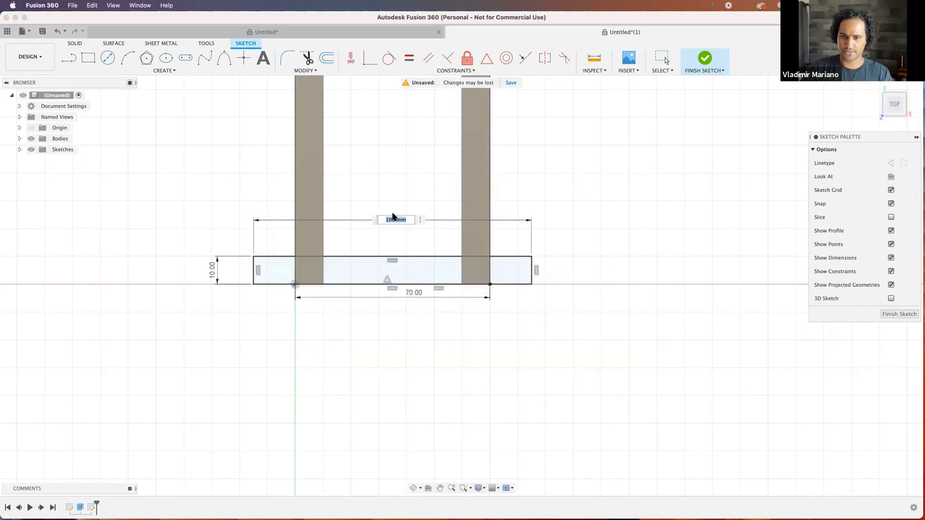
type("70")
key("Return")
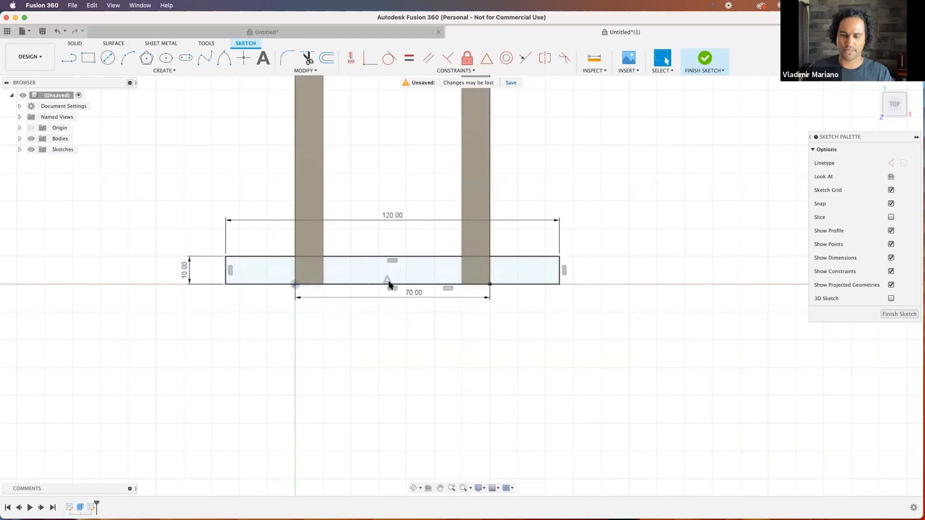
Step: Set the crosswise rectangle's length to 110 mm and move that dimension below the rectangle
double_click(397, 215)
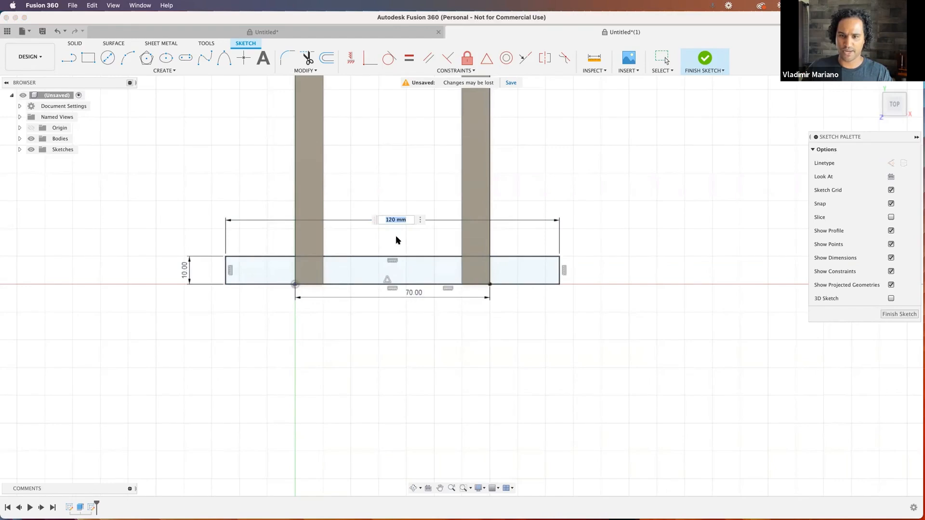
type("110")
key("Return")
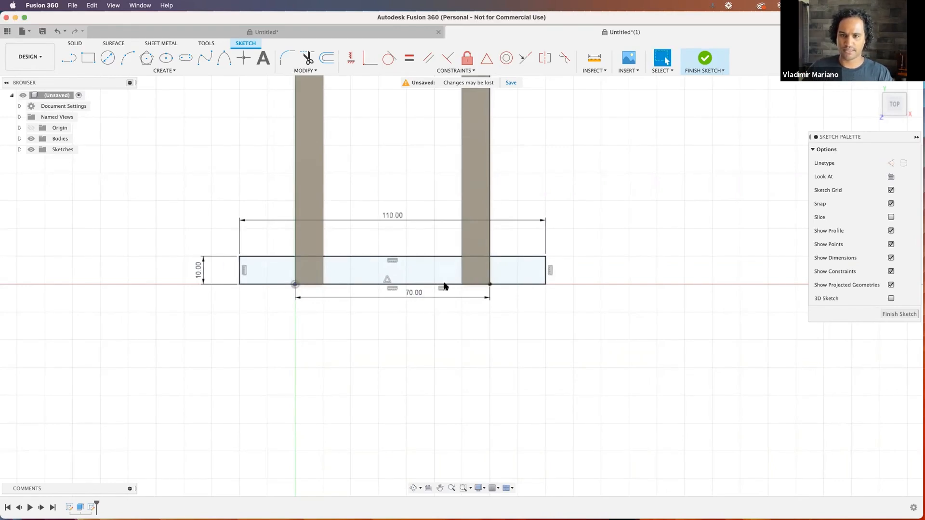
left_click_drag(424, 221, 424, 335)
key("Escape")
Step: Finish the sketch and preview an extrusion of the crosswise rectangle 5 mm downward
left_click(409, 273)
mouse_move(427, 338)
middle_mouse_down("shift")
mouse_move(440, 297)
mouse_move(431, 326)
mouse_move(418, 324)
middle_mouse_up("shift")
left_click(712, 55)
mouse_move(505, 314)
middle_mouse_down("shift")
mouse_move(453, 343)
mouse_move(442, 313)
mouse_move(447, 330)
middle_mouse_up("shift")
key("e")
left_click_drag(395, 236, 393, 247)
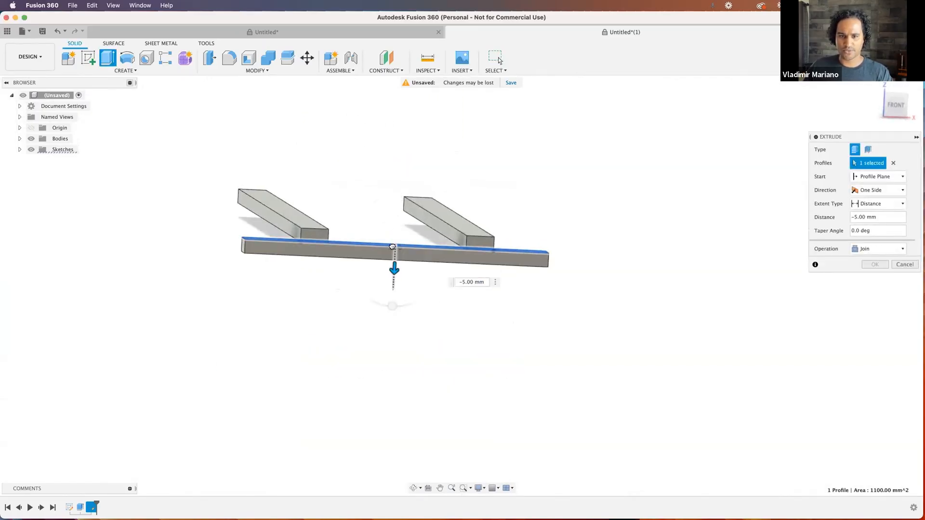
middle_click_drag(398, 264, 400, 283, "shift")
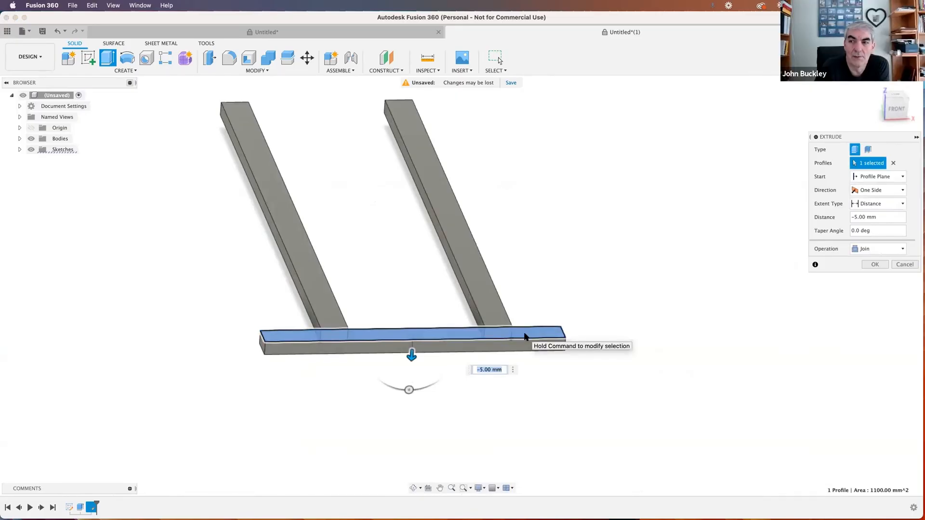
Step: Set the crosswise rectangle's extrusion to 3 mm upward through the rail ends
key("e")
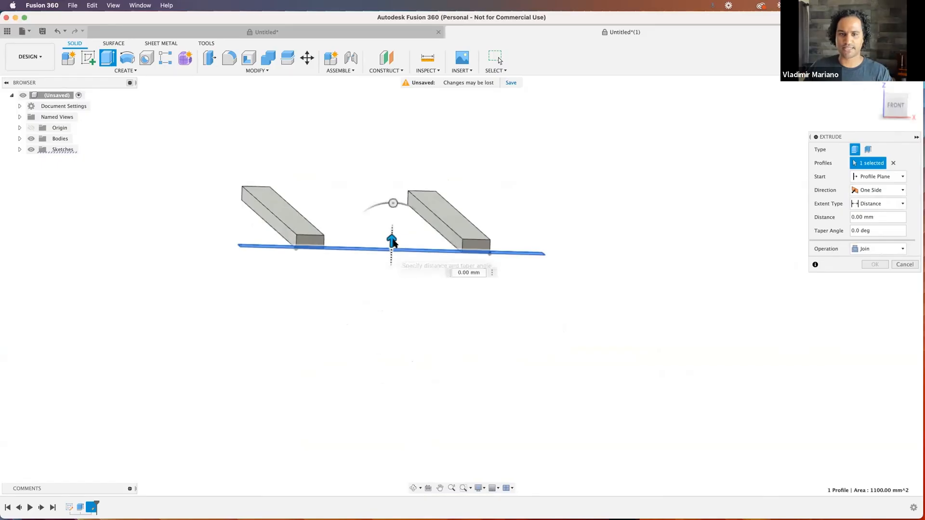
scroll(388, 251, "up", 3)
left_click_drag(386, 250, 387, 231)
middle_click_drag(388, 337, 308, 370, "shift")
middle_click_drag(429, 353, 270, 366)
middle_click_drag(419, 362, 378, 363, "shift")
scroll(415, 356, "down", 3)
scroll(416, 356, "down", 2)
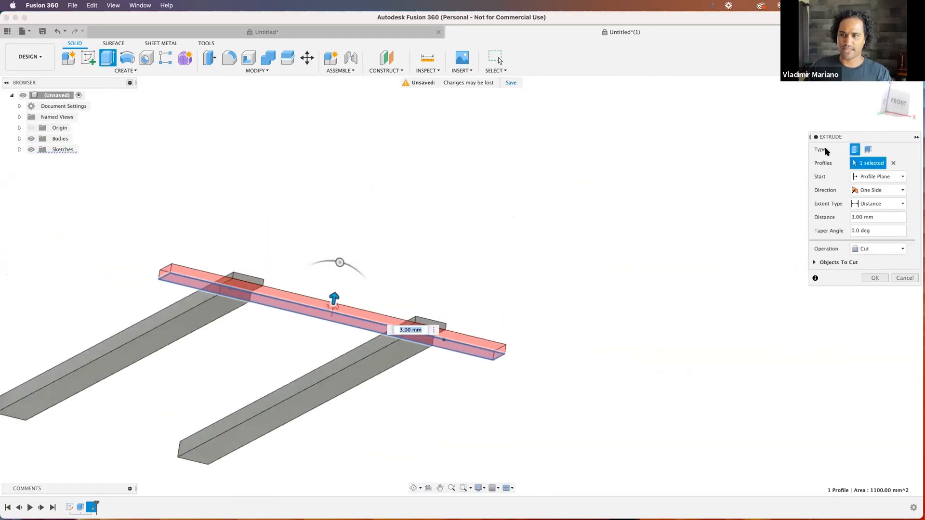
Step: Change the extrusion's operation to New Body and complete the sleeper
left_click_drag(834, 140, 458, 108)
middle_click_drag(429, 299, 475, 311, "shift")
scroll(475, 311, "up", 4)
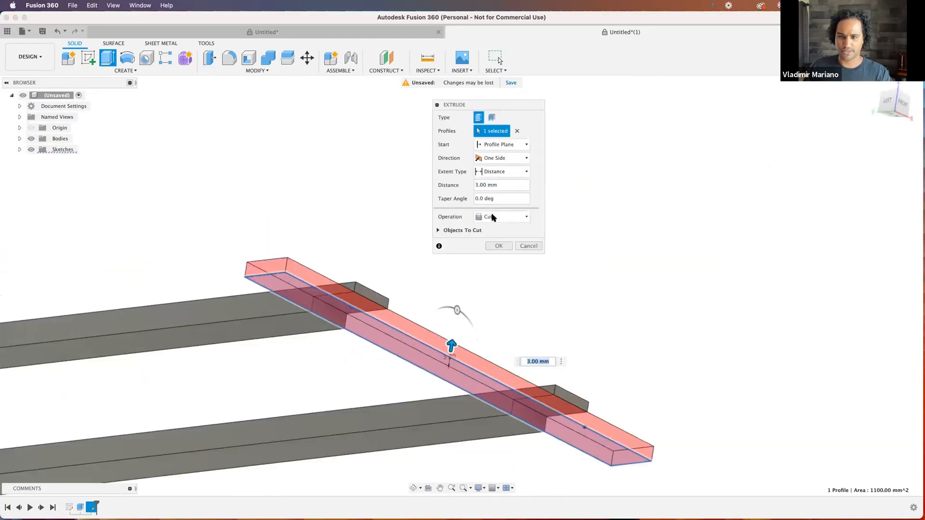
left_click(493, 218)
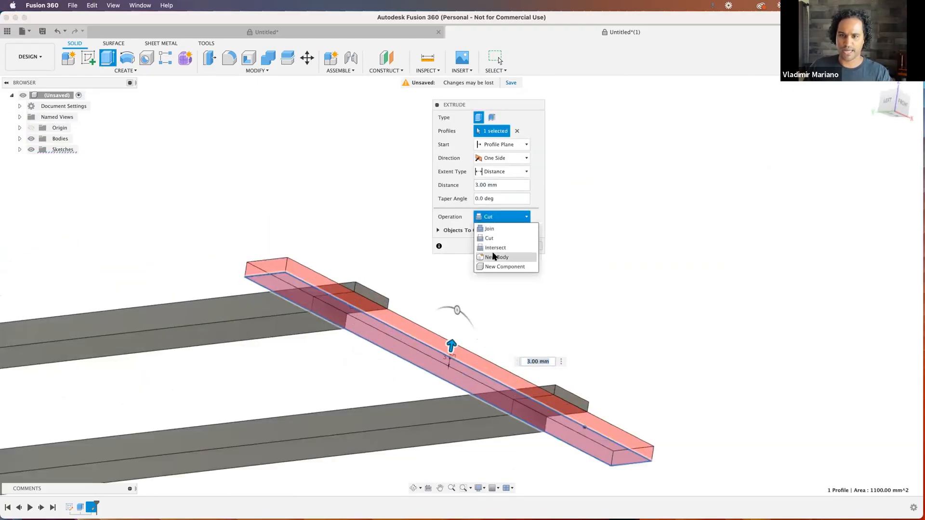
left_click(495, 257)
left_click(498, 232)
middle_click_drag(481, 256, 407, 341, "shift")
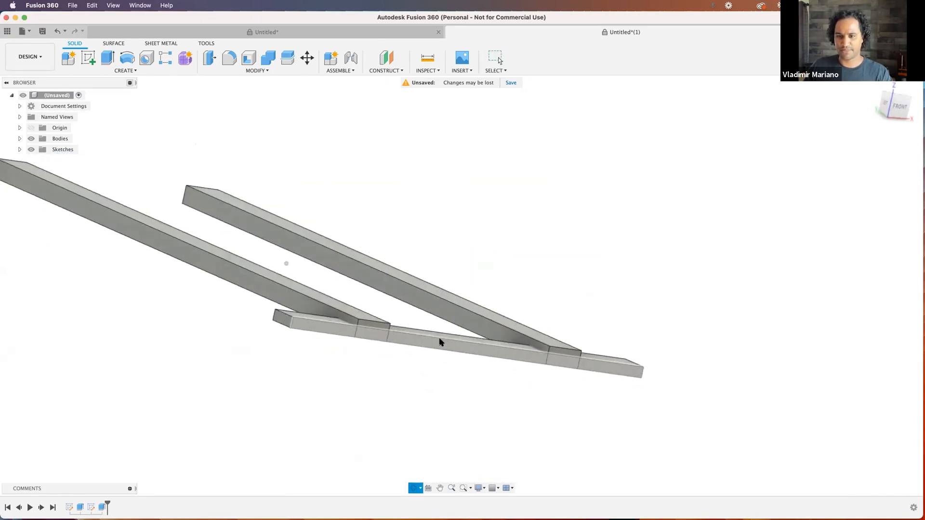
middle_click_drag(459, 309, 437, 384, "shift")
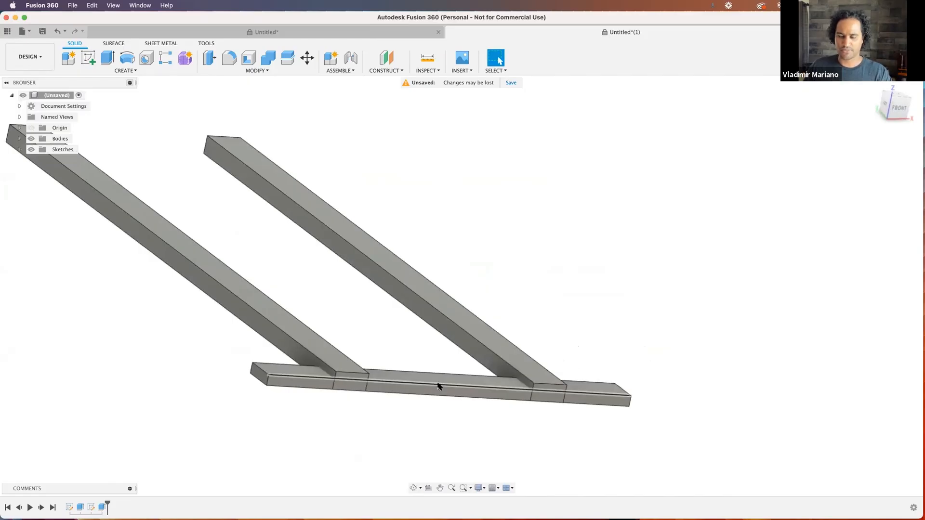
scroll(369, 319, "up", 1)
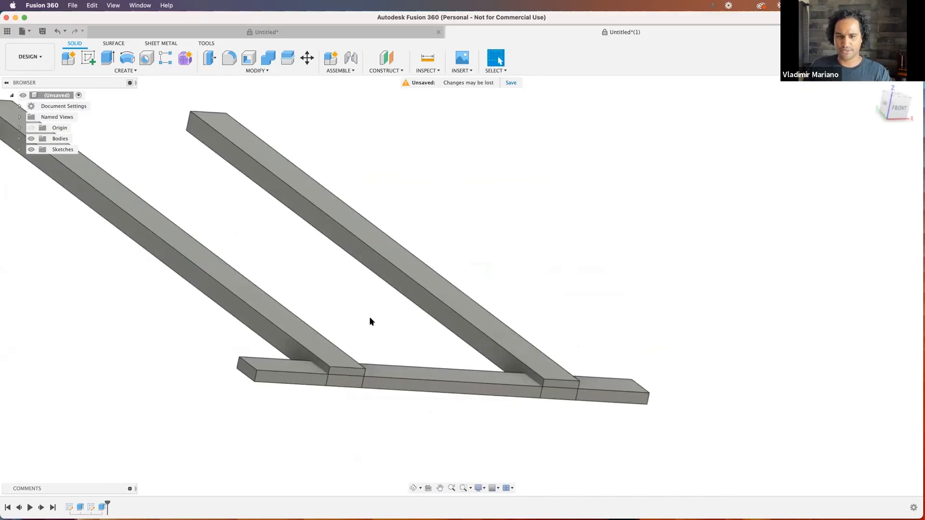
scroll(364, 371, "down", 3)
middle_click_drag(363, 371, 389, 262, "shift")
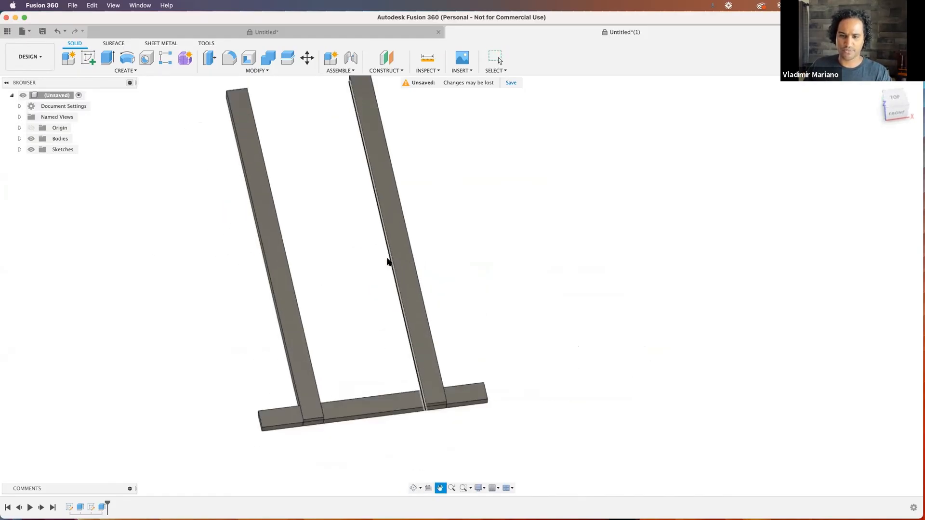
Step: Start a rectangular pattern from the top view with the sleeper's upper face as its object
left_click(895, 98)
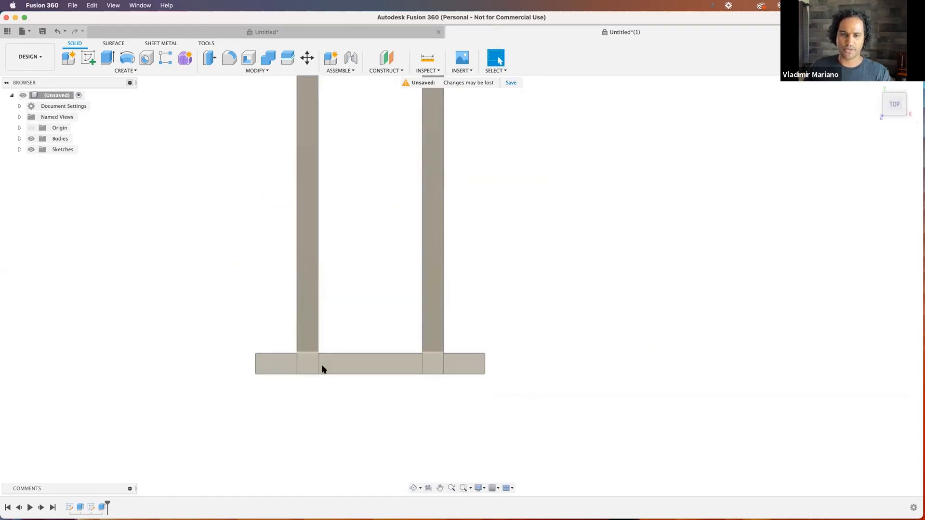
left_click(157, 72)
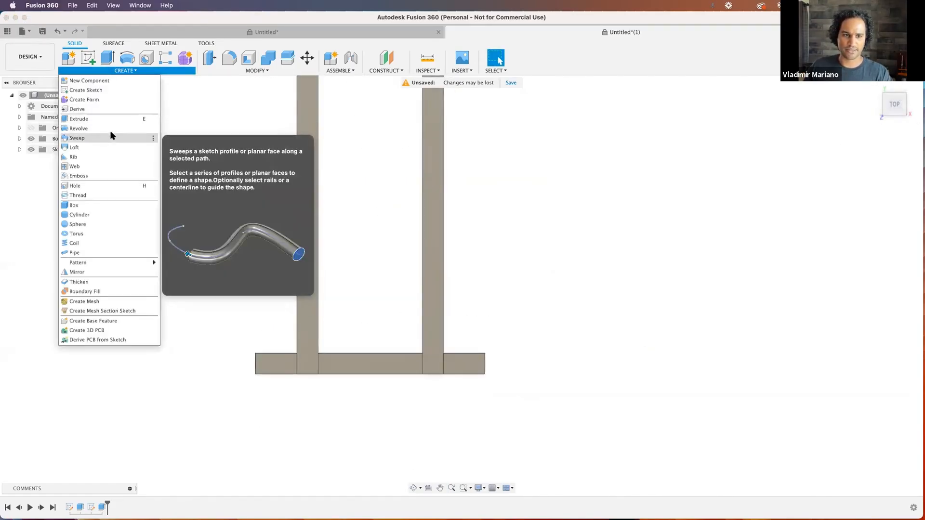
mouse_move(111, 262)
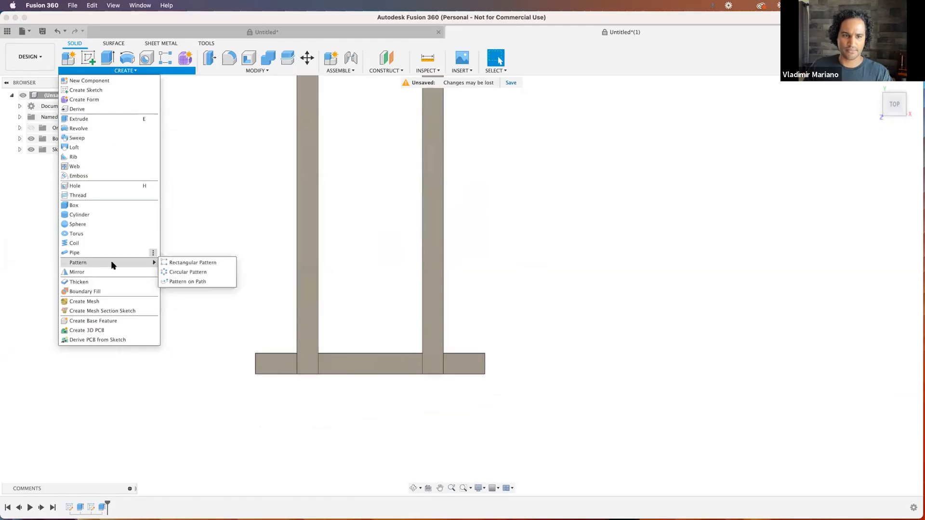
left_click(174, 263)
left_click(356, 370)
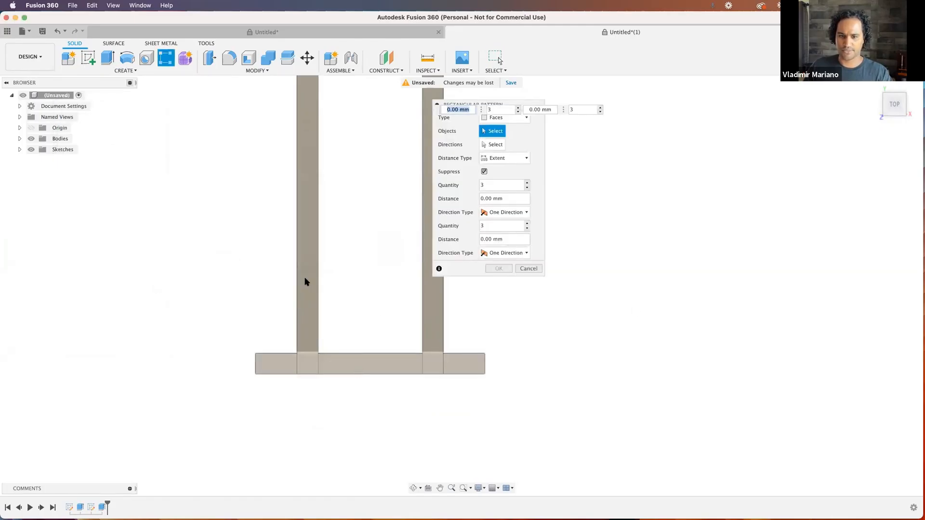
middle_click_drag(274, 320, 245, 379)
left_click_drag(527, 104, 587, 253)
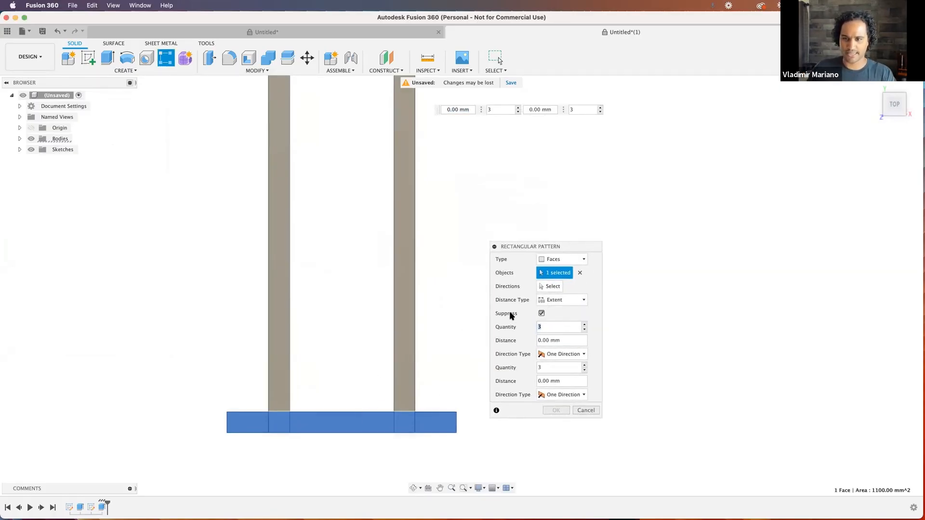
scroll(358, 365, "down", 1)
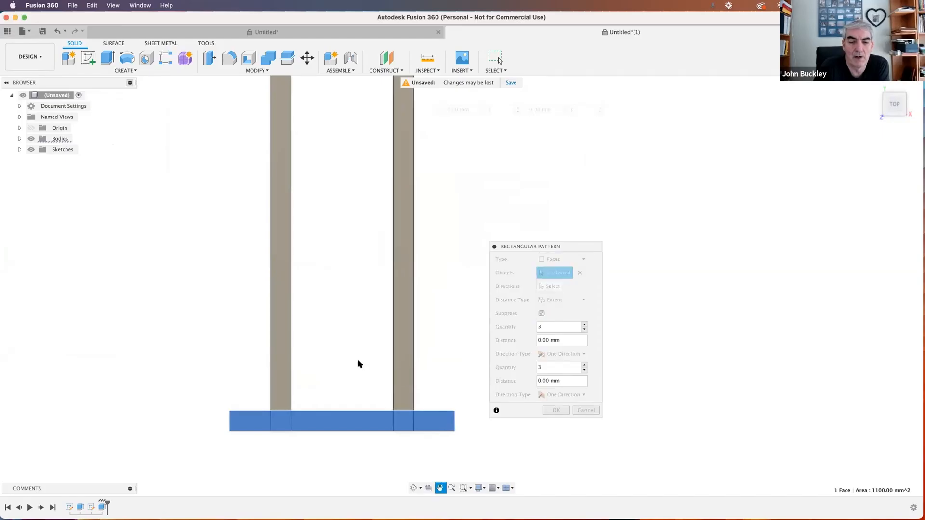
middle_click_drag(358, 360, 359, 357, "shift")
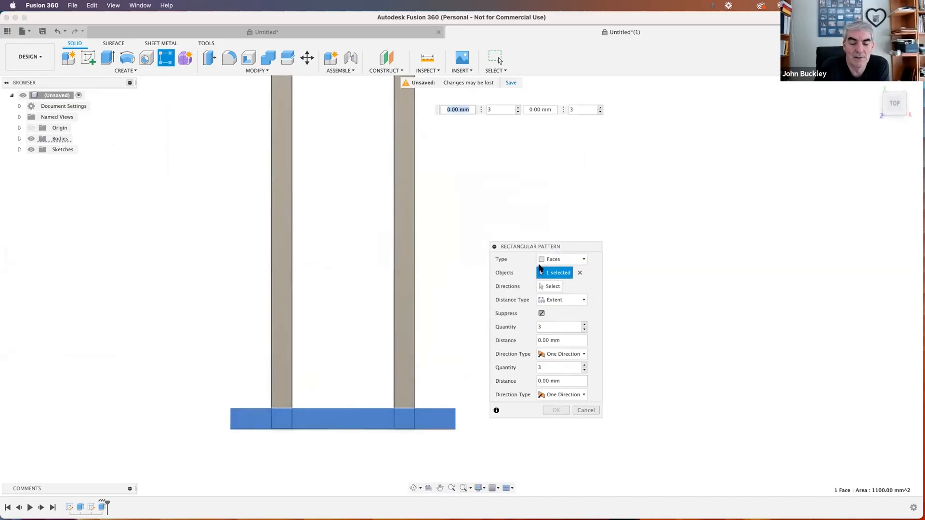
Step: Change the rectangular pattern's type to Bodies and select the crosswise sleeper body as its object
left_click(542, 260)
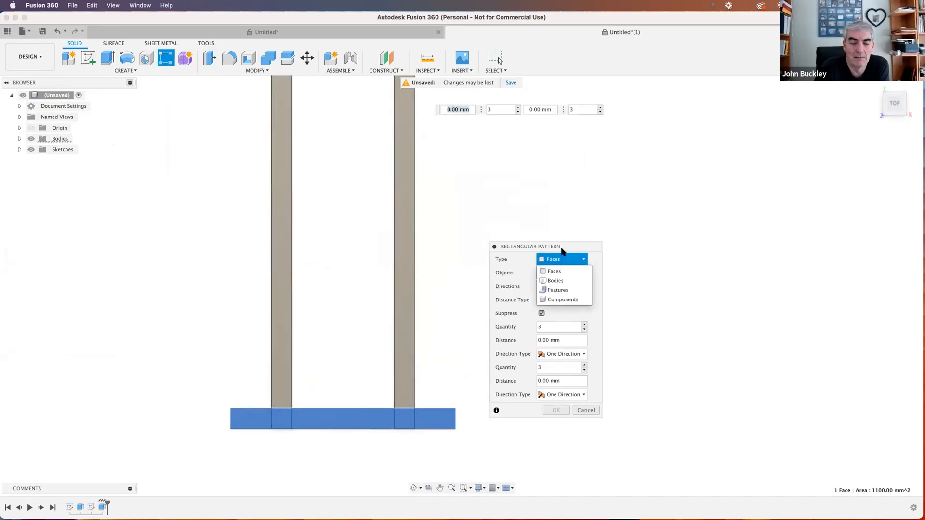
left_click(562, 249)
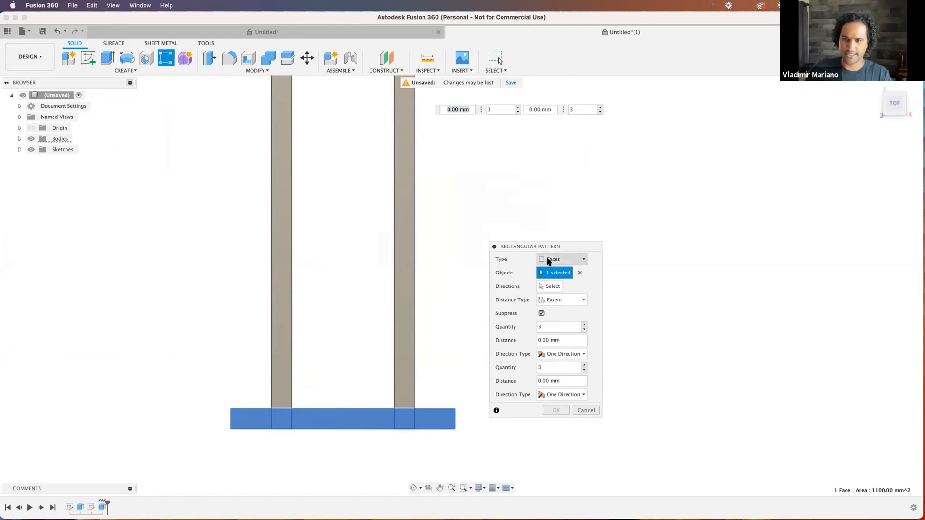
left_click(556, 261)
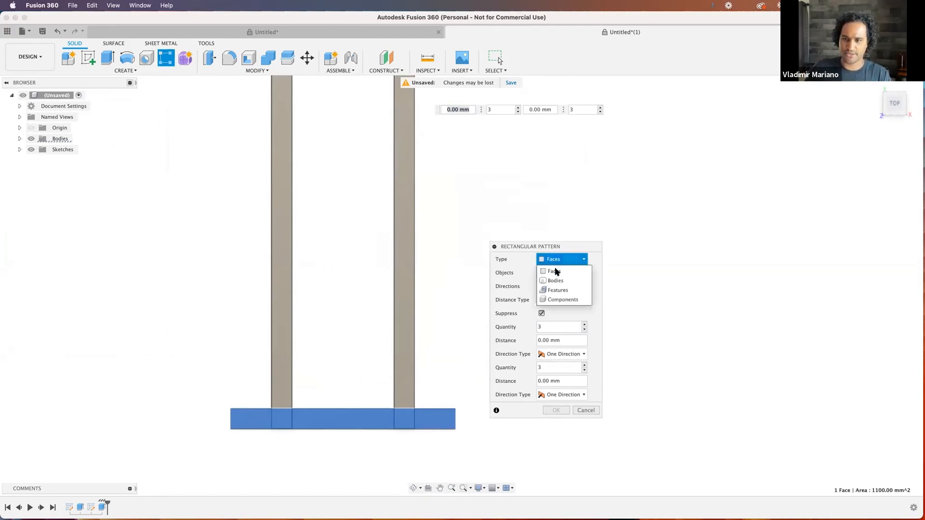
left_click(558, 279)
middle_click_drag(394, 421, 366, 401, "shift")
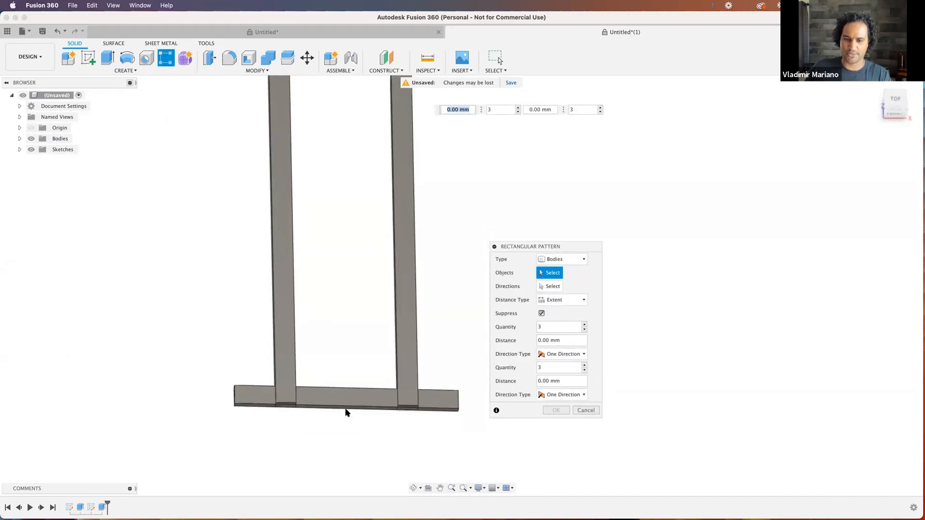
scroll(348, 410, "up", 3)
left_click(556, 260)
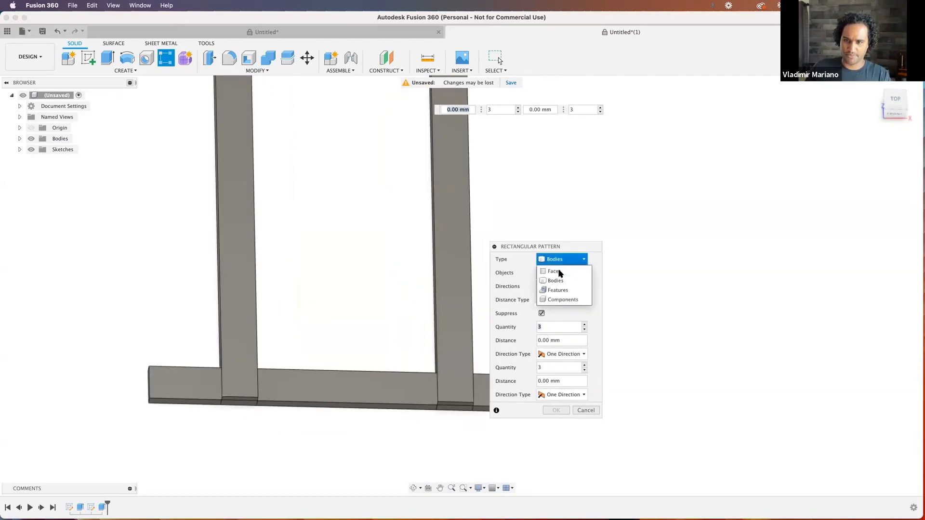
left_click(554, 277)
left_click(372, 392)
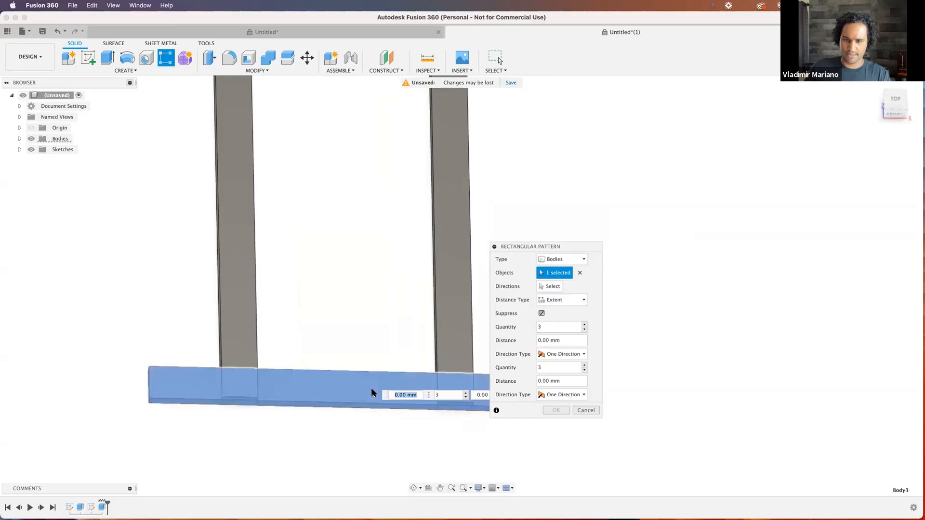
Step: Use a rail's long edge as the pattern direction and extend the sleeper copies to -70 mm along the rails
scroll(372, 391, "down", 3)
middle_click_drag(371, 390, 344, 360, "shift")
scroll(344, 359, "up", 3)
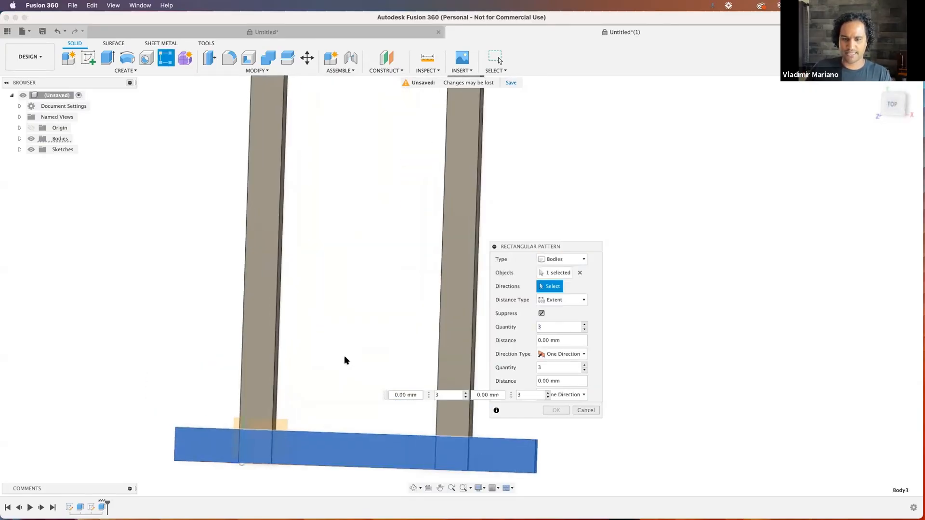
left_click(276, 344)
left_click_drag(356, 457, 380, 226)
scroll(379, 226, "down", 3)
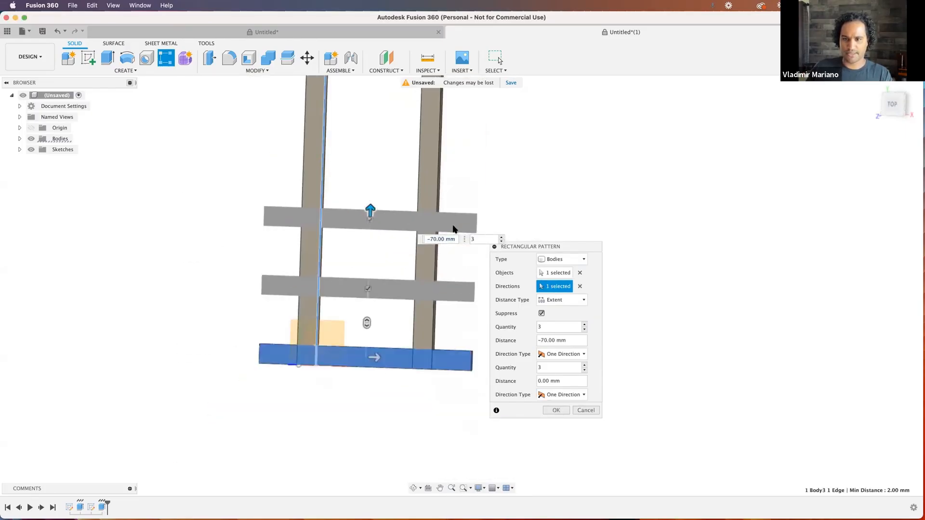
Step: Switch the sleeper pattern's distance type from Extent to Spacing
middle_click_drag(355, 313, 358, 313, "shift")
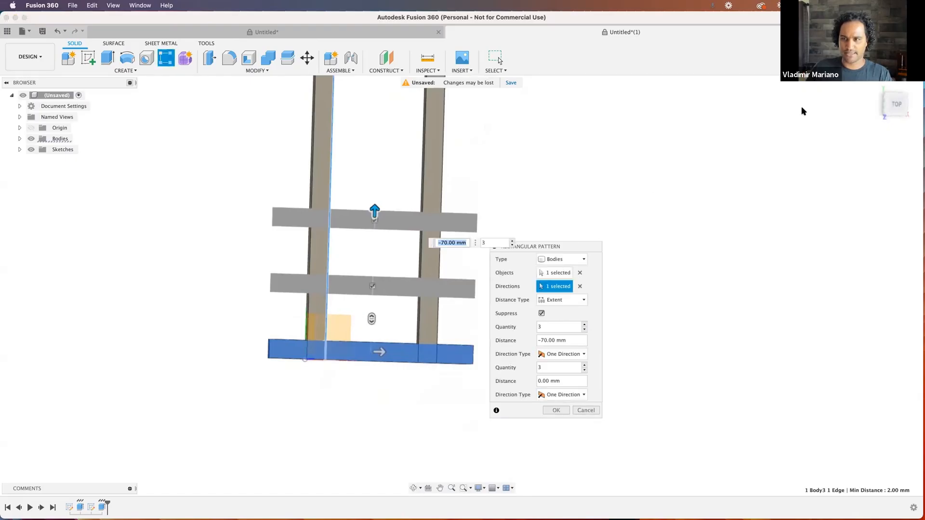
left_click(892, 104)
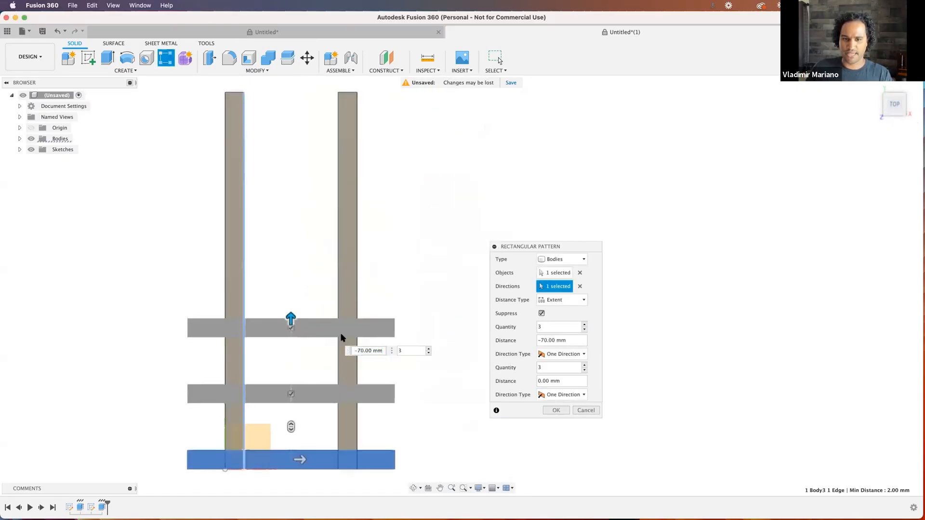
left_click(560, 300)
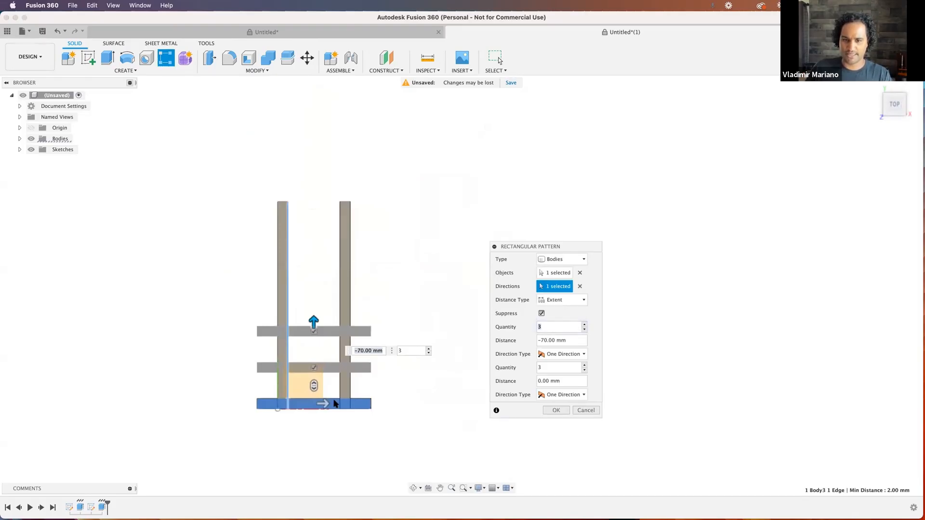
mouse_move(312, 321)
left_mouse_down()
mouse_move(314, 195)
mouse_move(319, 318)
left_mouse_up()
left_click(568, 299)
left_click(559, 322)
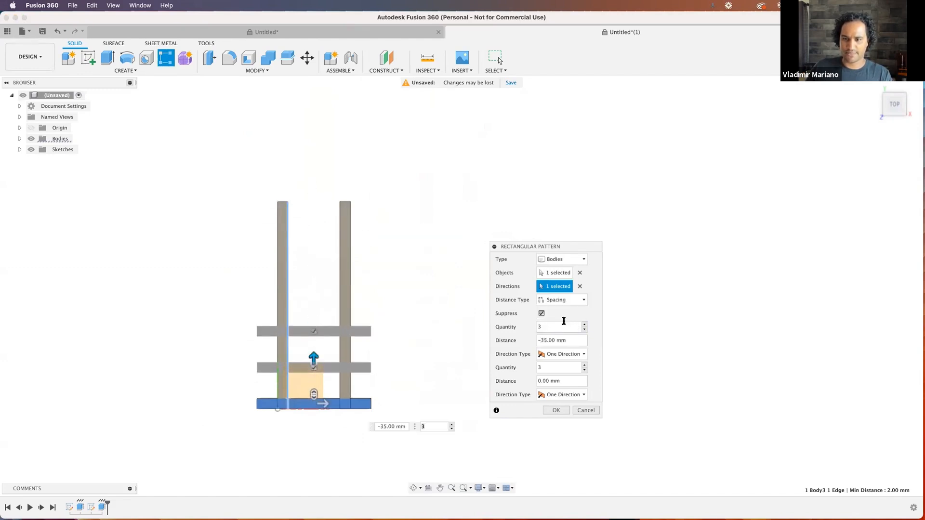
Step: Set the sleeper pattern's spacing to -50 mm and its quantity along the rails to 5
left_click_drag(314, 359, 314, 343)
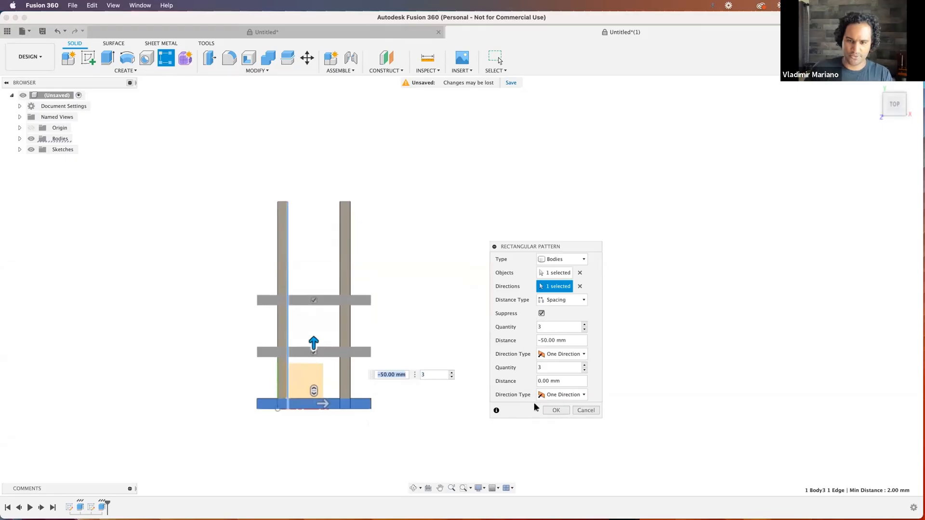
key("Tab")
type("4")
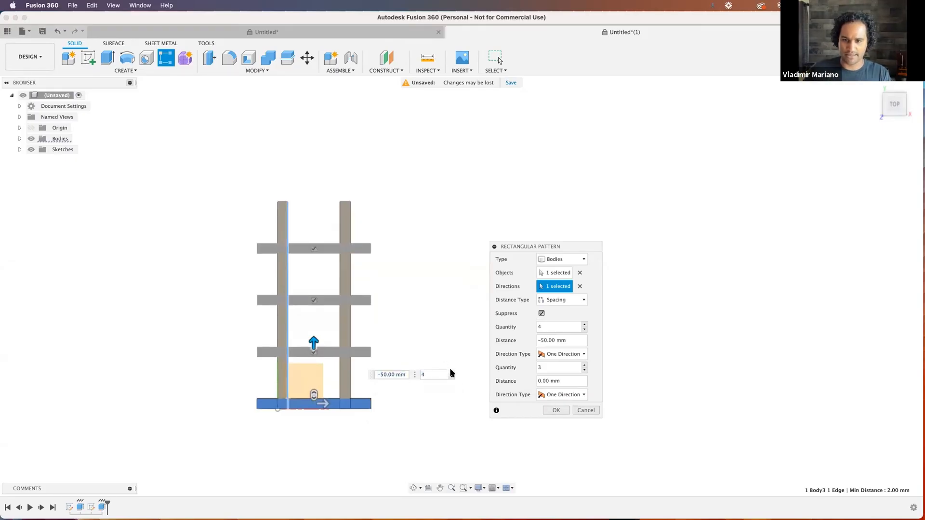
key("BackSpace")
type("5")
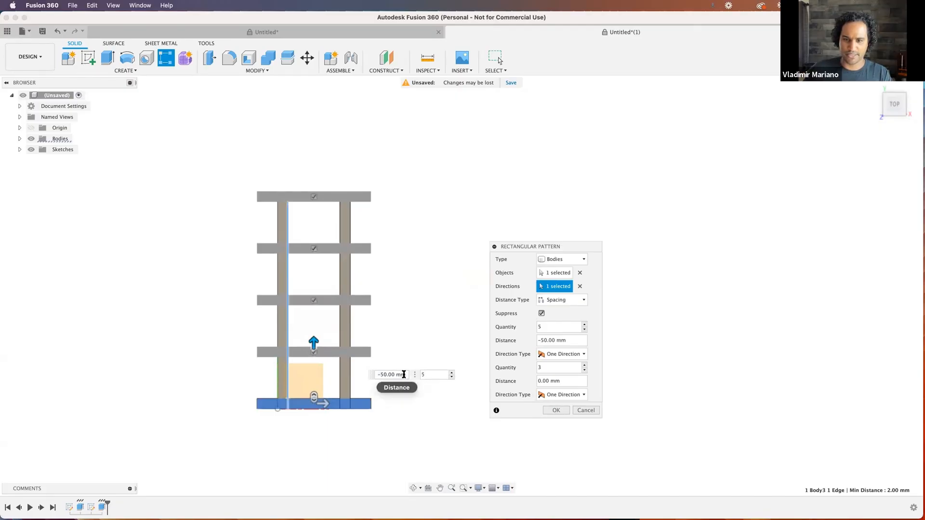
Step: Set the sleeper spacing to -20 mm and raise the quantity along the rails to 8
left_click(390, 374)
type("-")
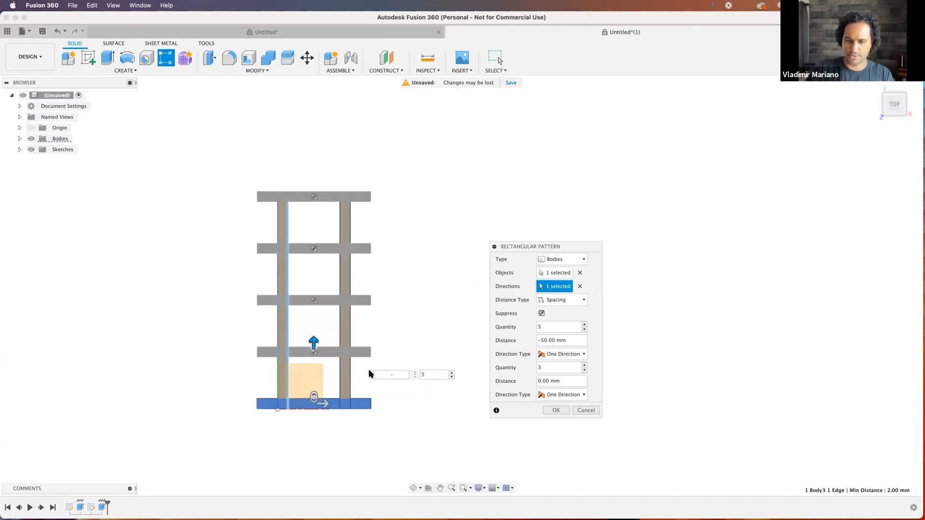
type("2")
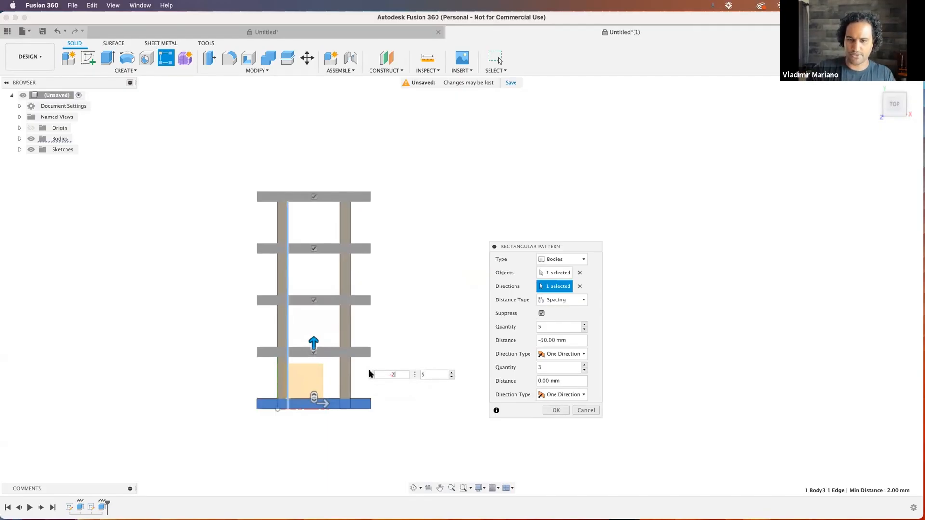
type("0")
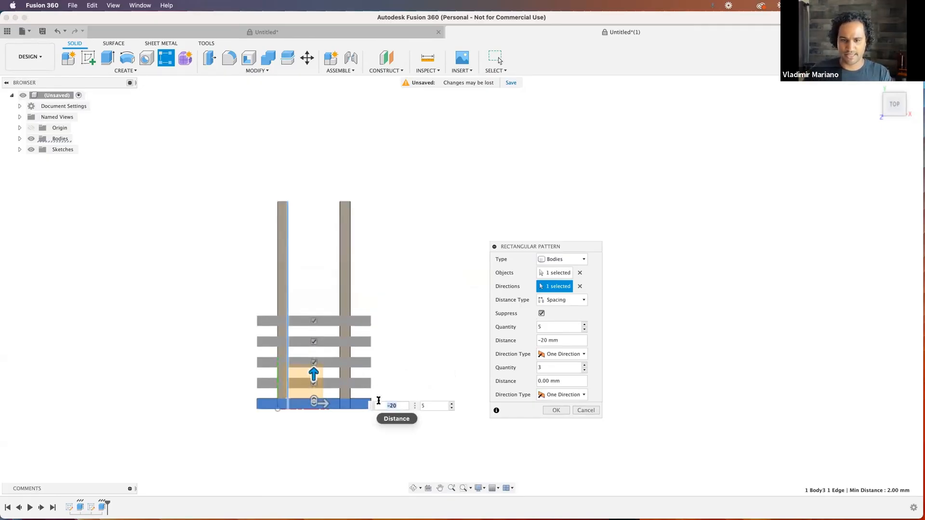
left_click(452, 404)
left_click(453, 404)
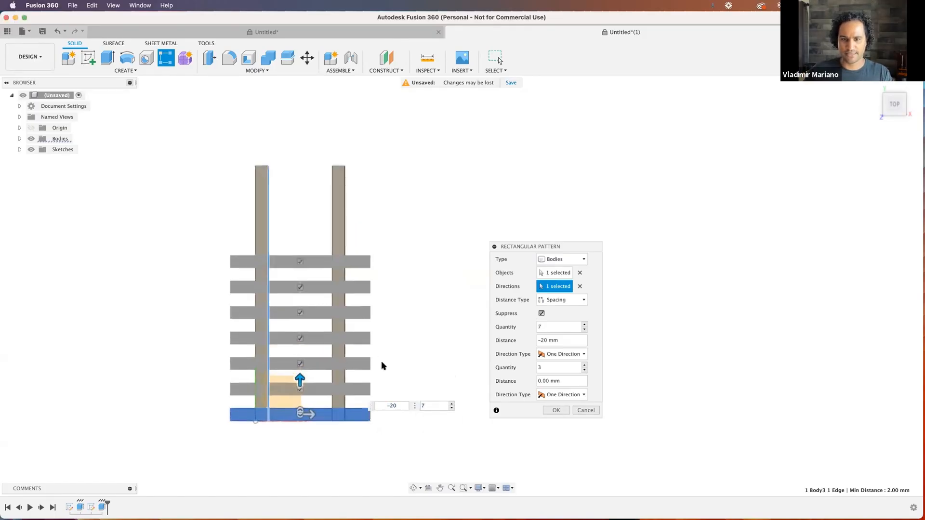
left_click(453, 404)
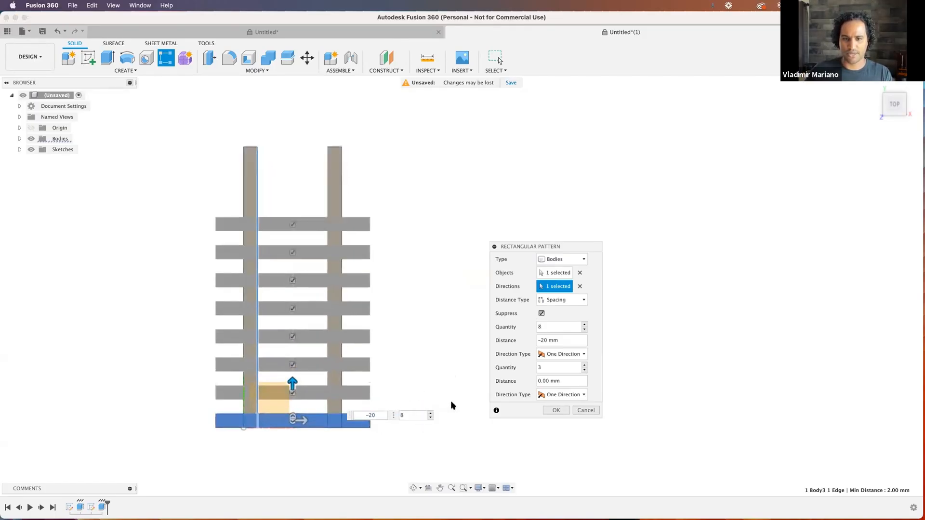
Step: Set the sleeper spacing to -30 mm and reduce the quantity to 7 so the copies stay on the rails
left_click(361, 415)
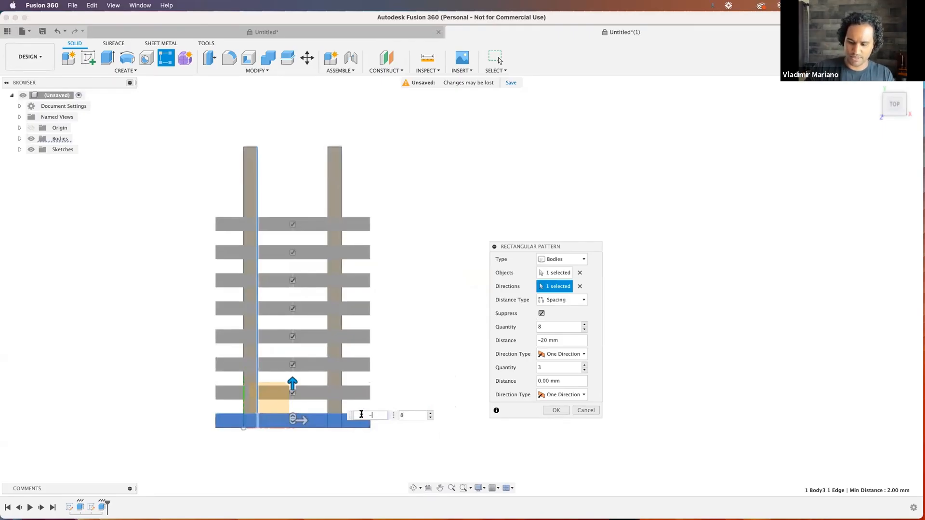
key("Return")
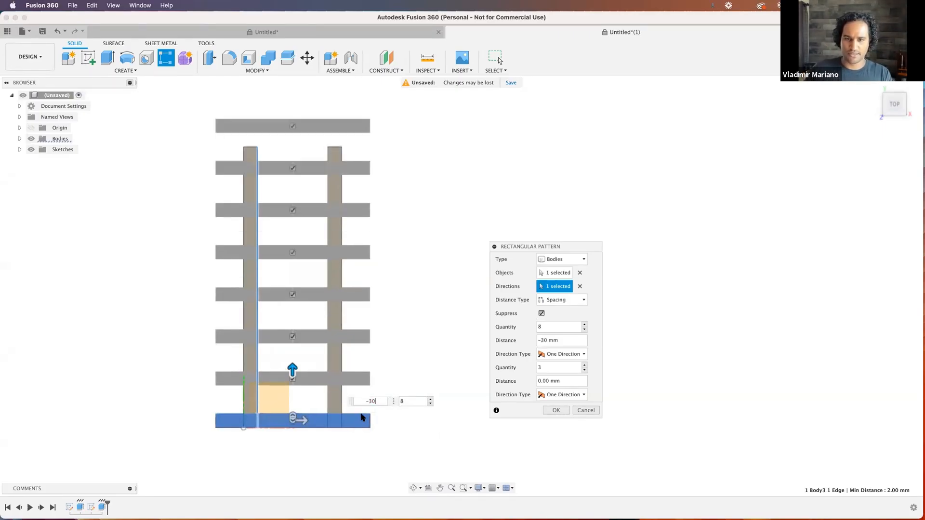
left_click(430, 404)
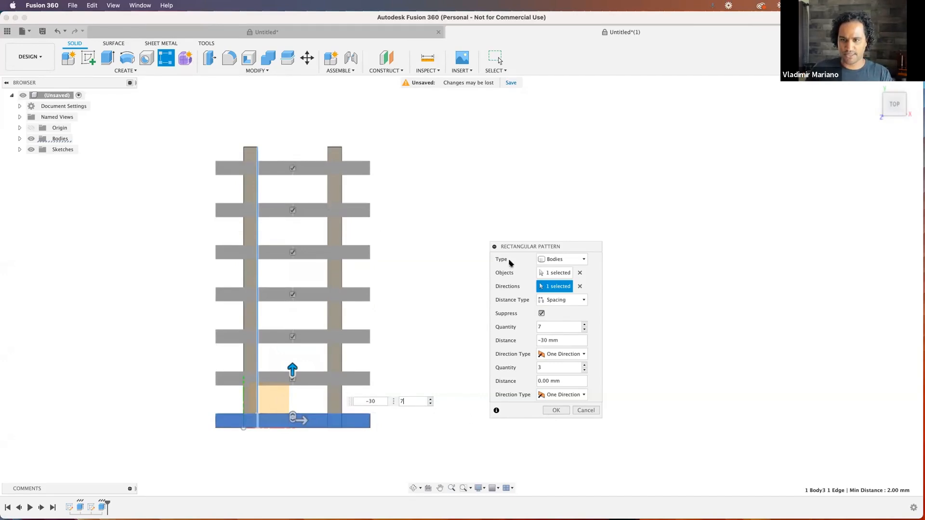
Step: Apply the sleeper body pattern with quantity 7 and -30 mm spacing, and inspect the finished track
left_click_drag(492, 236, 451, 220)
left_click(522, 284)
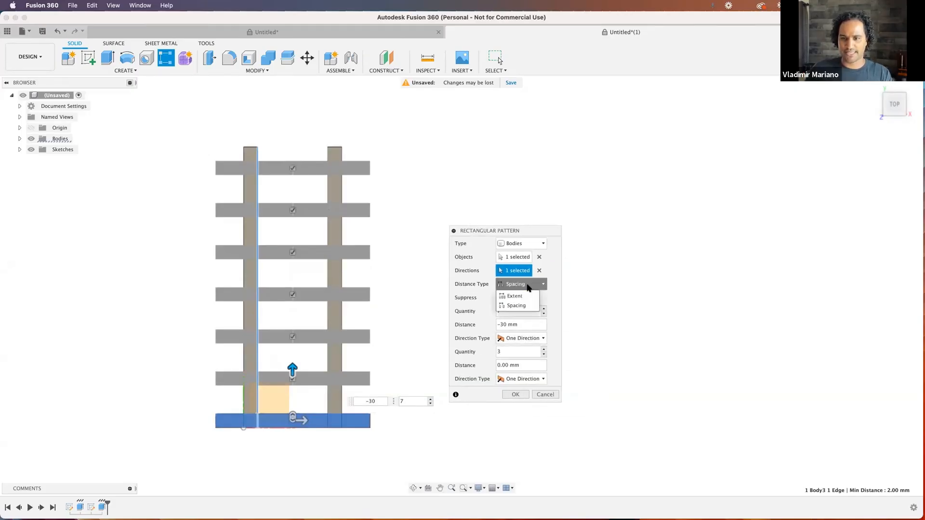
left_click(550, 235)
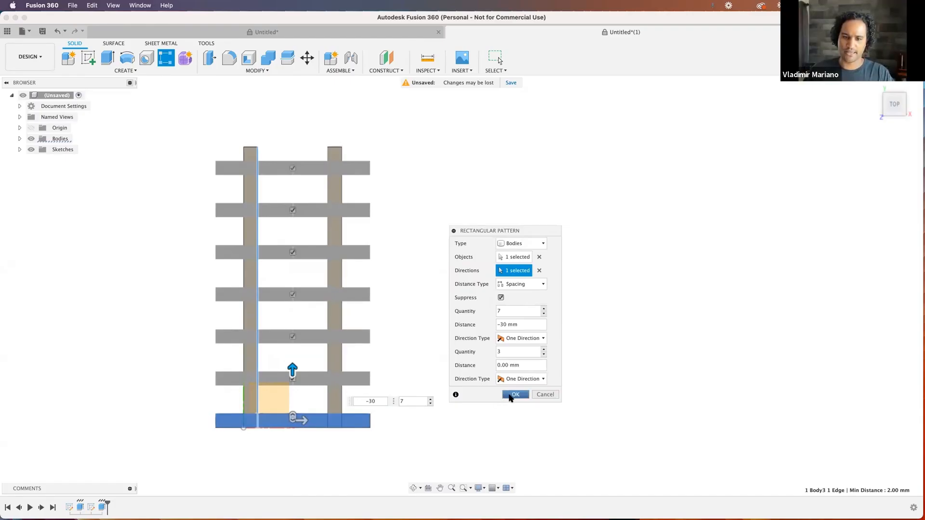
left_click(510, 396)
middle_click_drag(517, 362, 532, 374, "shift")
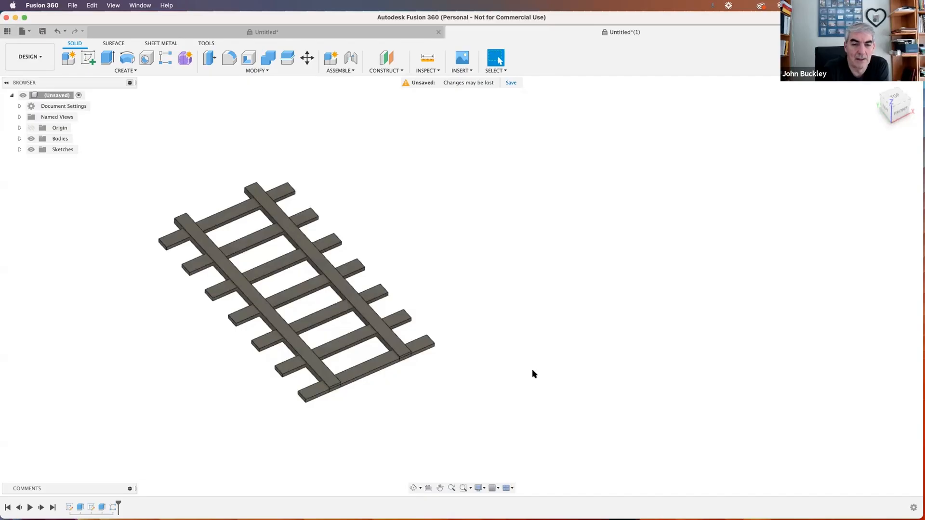
scroll(330, 369, "up", 3)
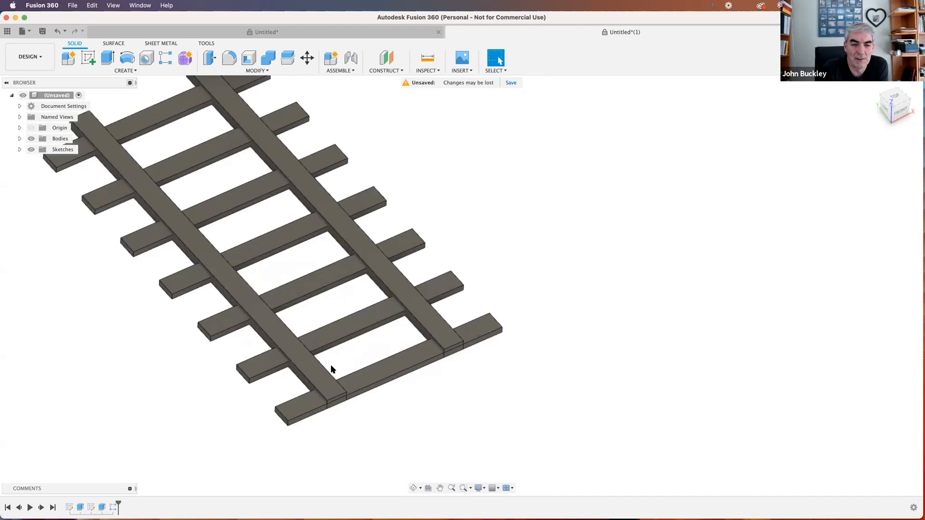
scroll(330, 364, "down", 3)
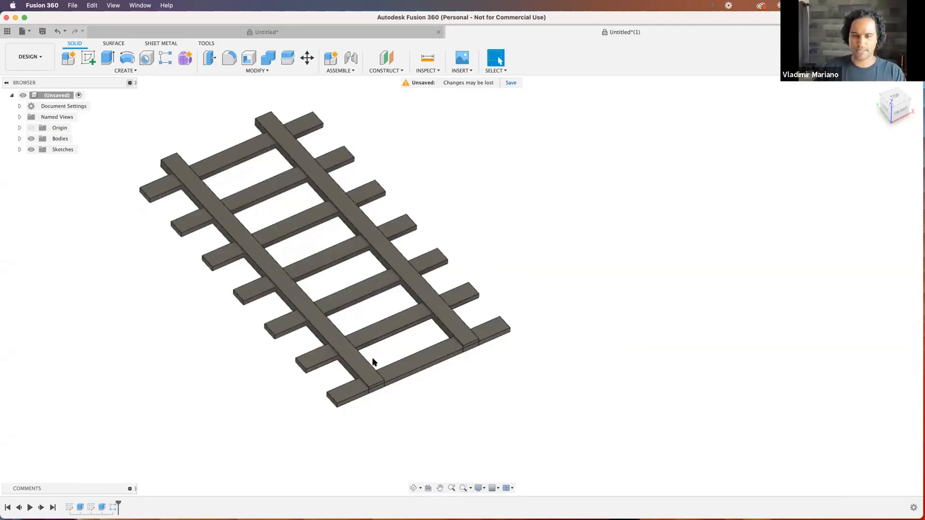
Step: Review the rail sketch and the sleeper sketch from the timeline, closing each without changing it
double_click(68, 508)
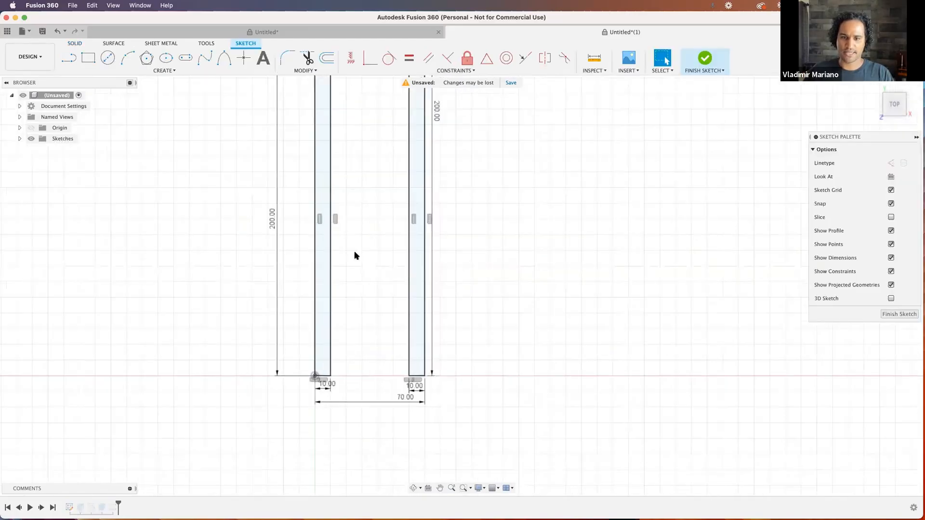
left_click(705, 60)
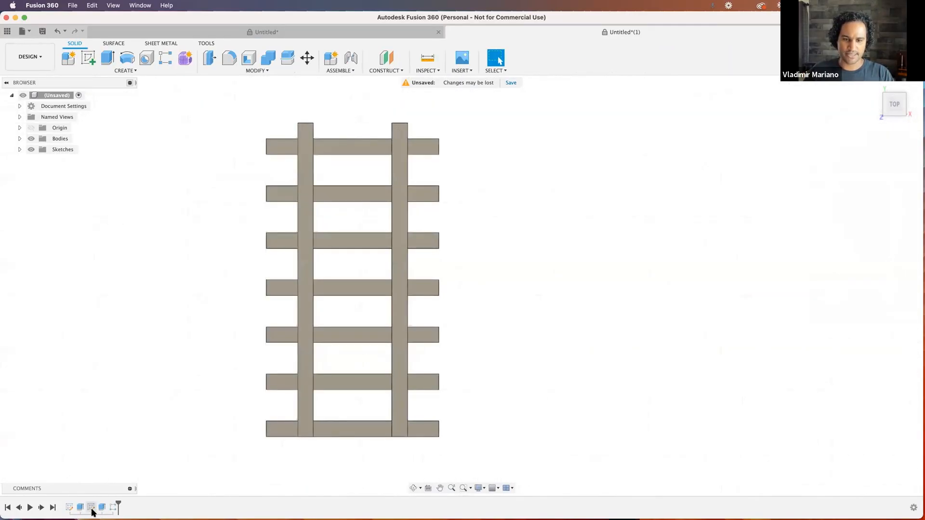
double_click(91, 507)
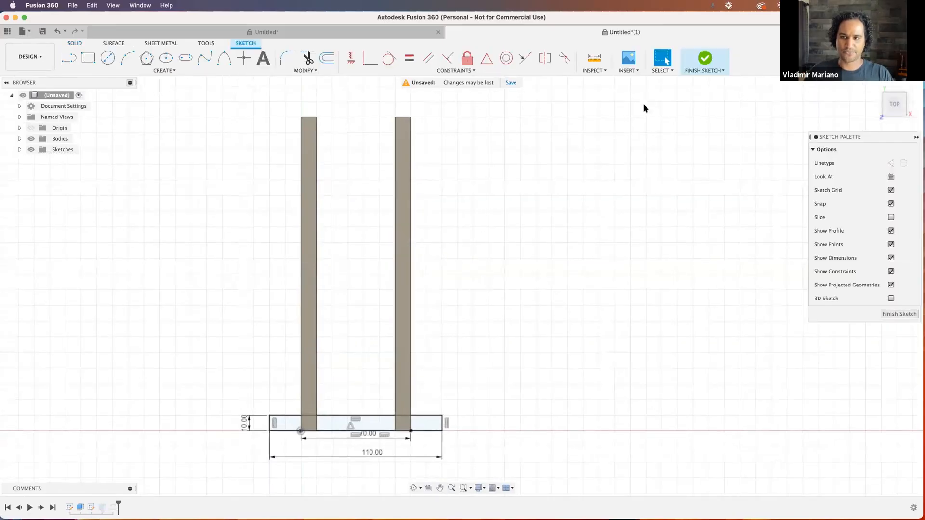
left_click(705, 60)
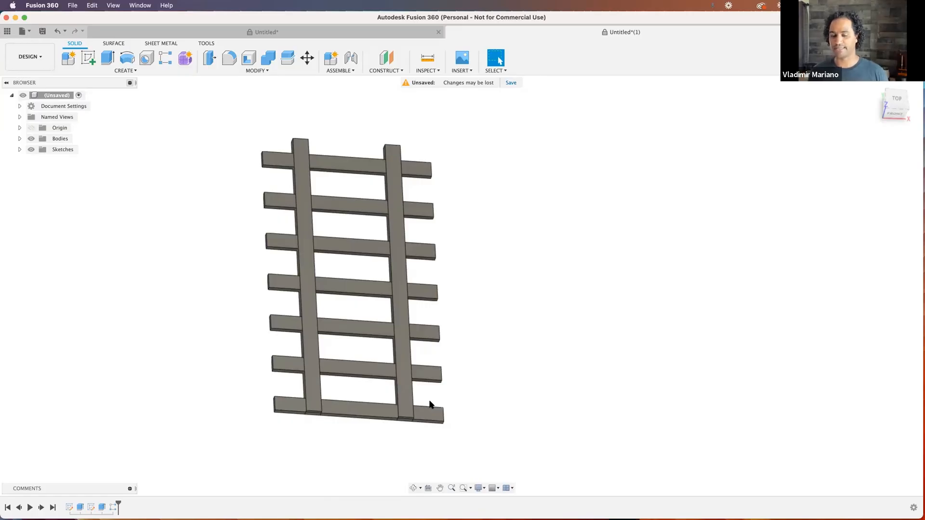
middle_click_drag(378, 397, 392, 403, "shift")
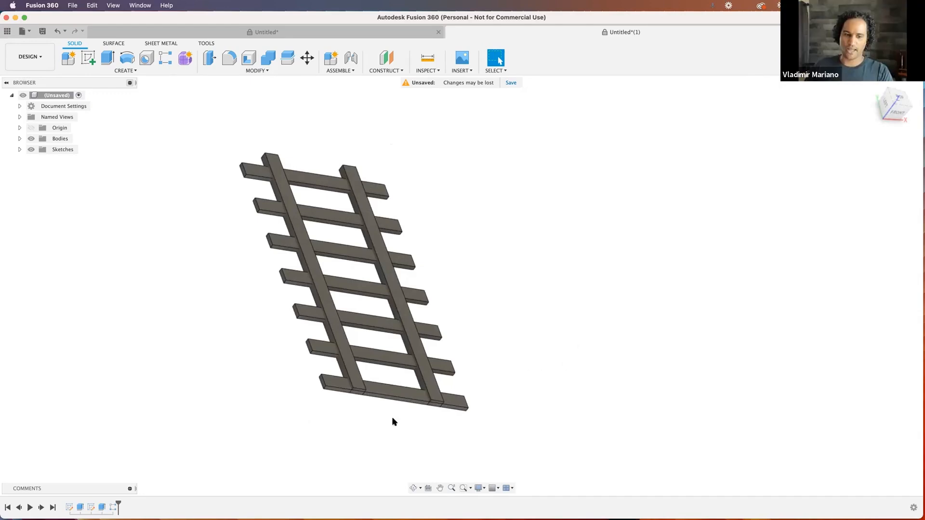
Step: Toggle the visibility of individual bodies to identify them, leaving only the original end sleeper, Body3, hidden
left_click(20, 138)
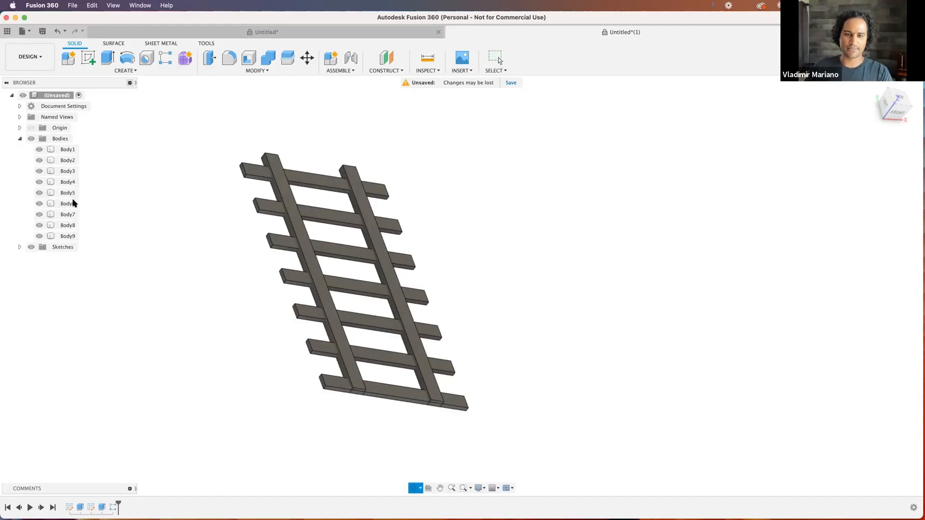
left_click(39, 149)
left_click(39, 160)
left_click(39, 171)
left_click(39, 193)
left_click(40, 204)
left_click(40, 215)
left_click(39, 214)
left_click(40, 204)
left_click(39, 193)
left_click(39, 160)
left_click(39, 150)
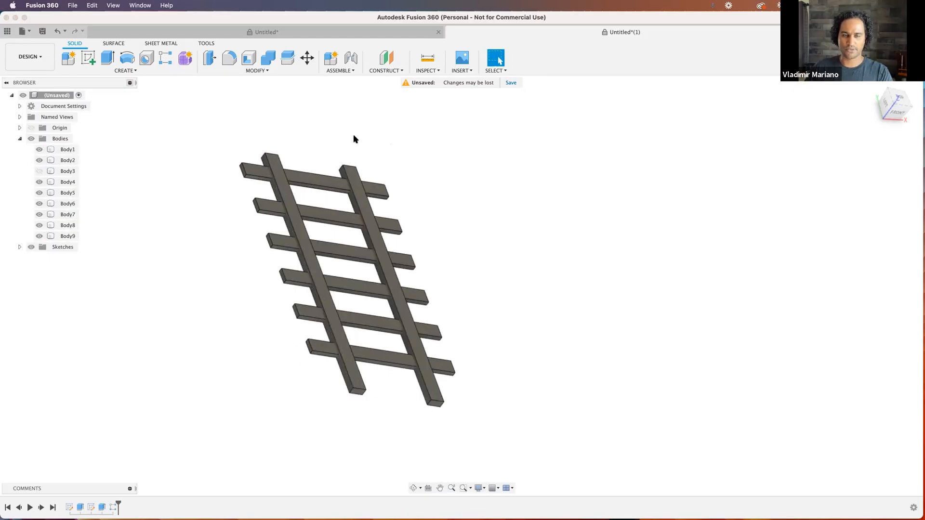
Step: Set up a Combine with the Cut operation and the rail Body1 as the only target body
scroll(272, 179, "up", 5)
middle_click_drag(273, 181, 132, 303, "shift")
left_click(257, 71)
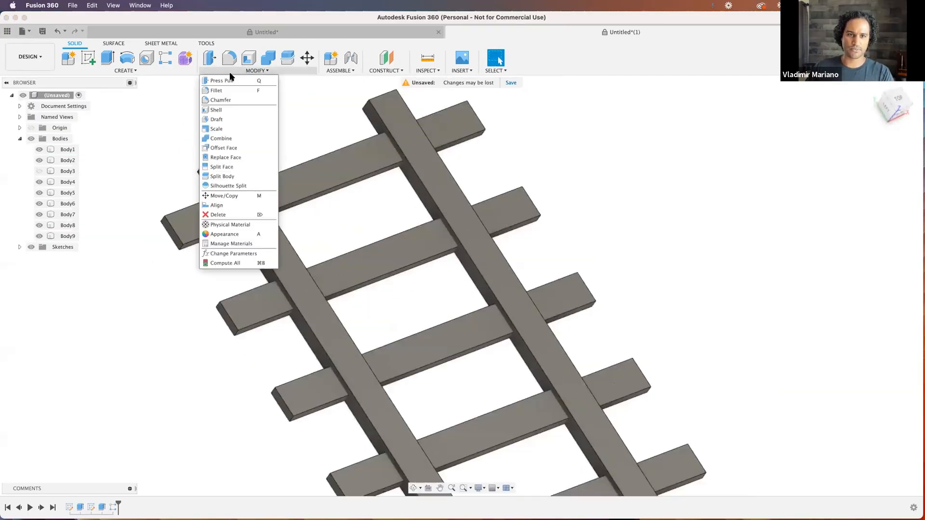
left_click(223, 138)
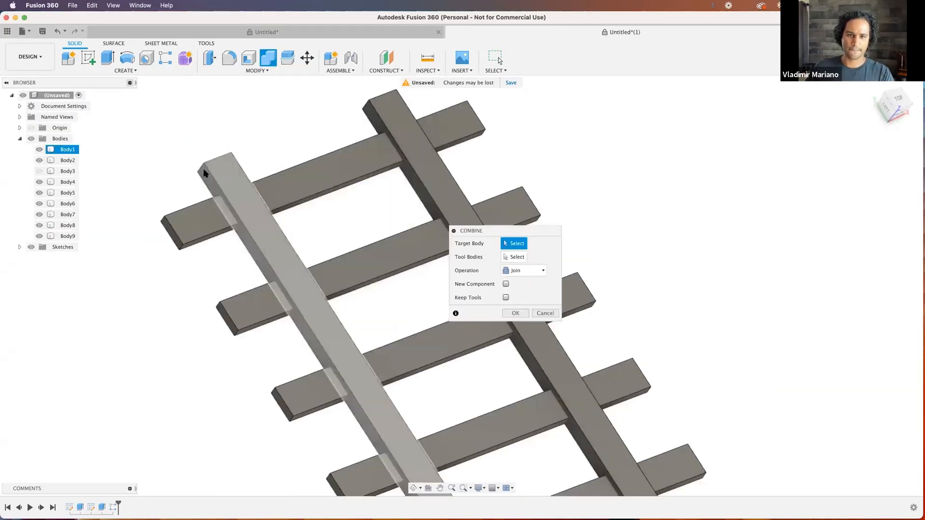
middle_click_drag(231, 194, 230, 174)
left_click(440, 272)
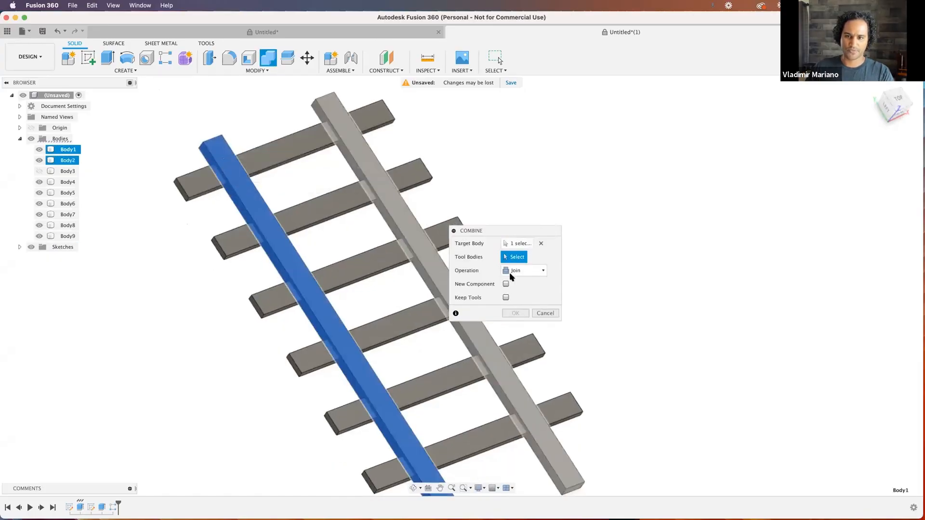
left_click(519, 272)
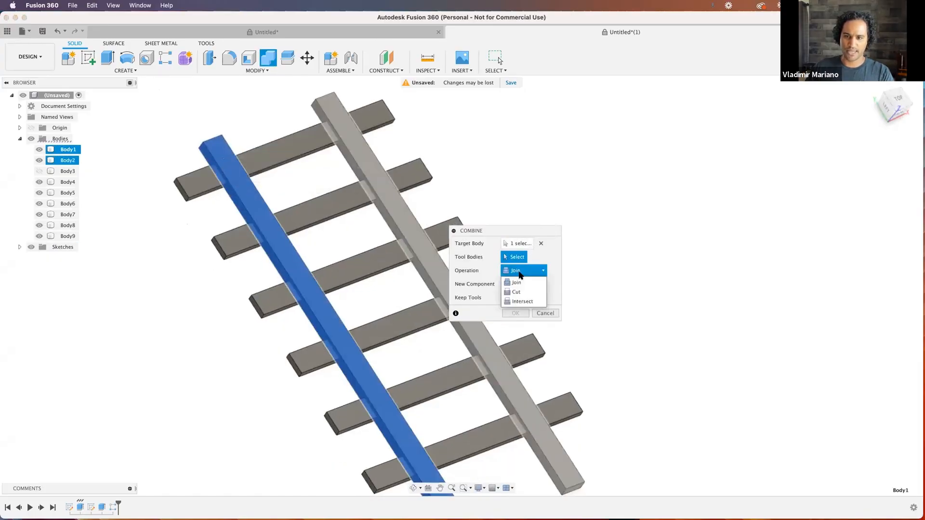
left_click(519, 290)
left_click_drag(542, 230, 548, 136)
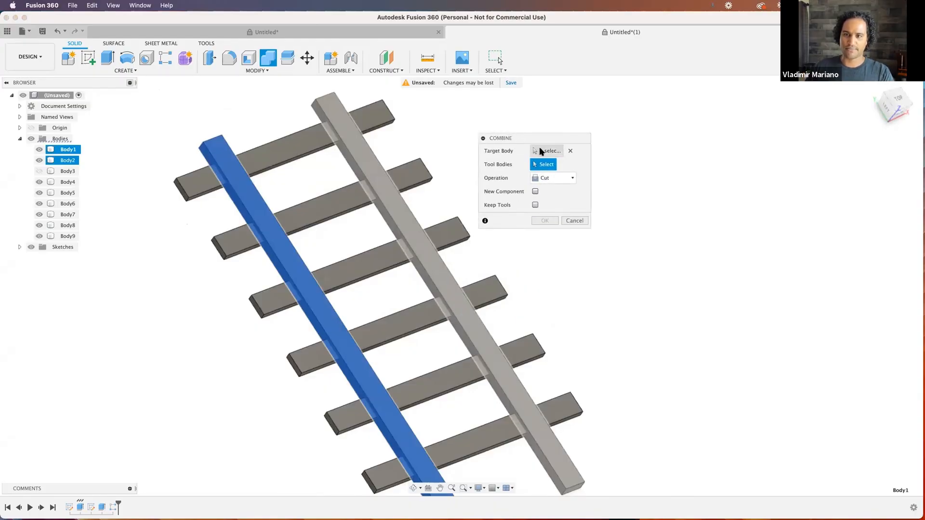
left_click(540, 151)
left_click(248, 214)
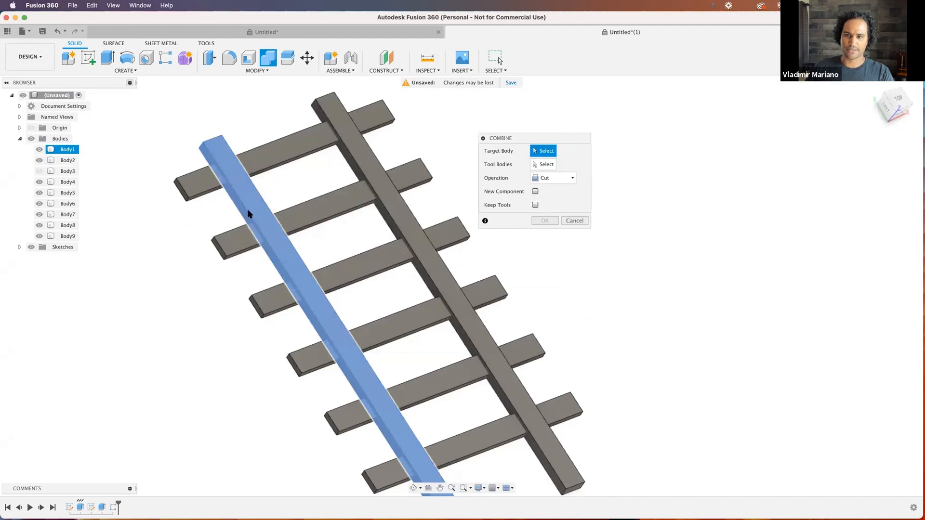
left_click(248, 214)
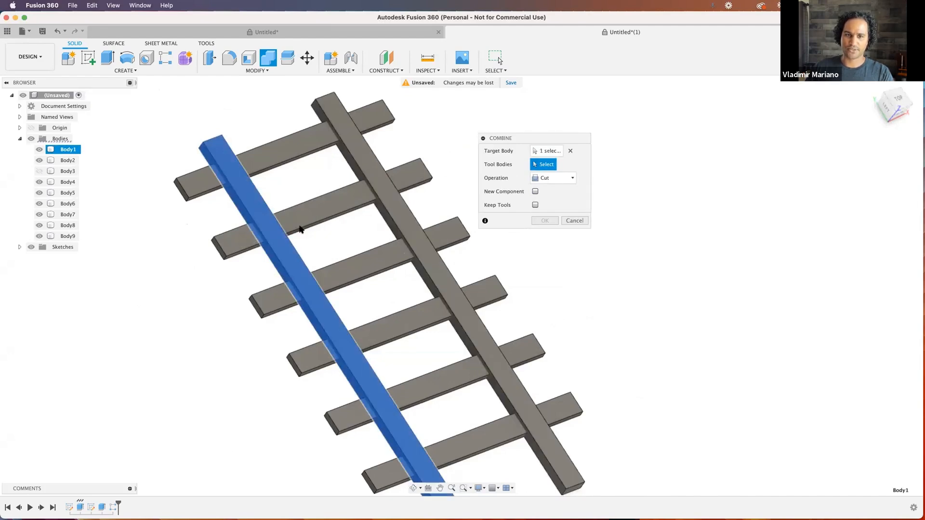
Step: Select the six visible sleepers, Body4 to Body9, as the tool bodies of the cut
scroll(291, 169, "down", 3)
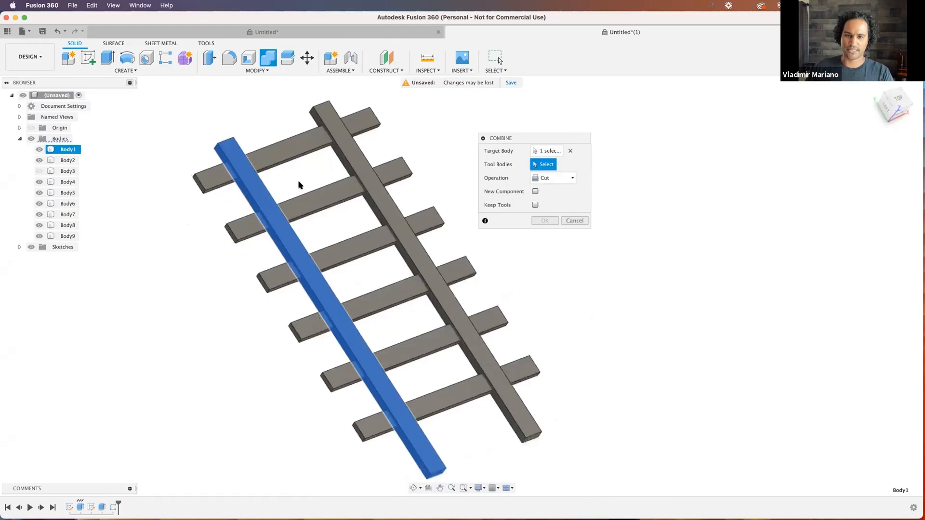
left_click(286, 155)
left_click(317, 194)
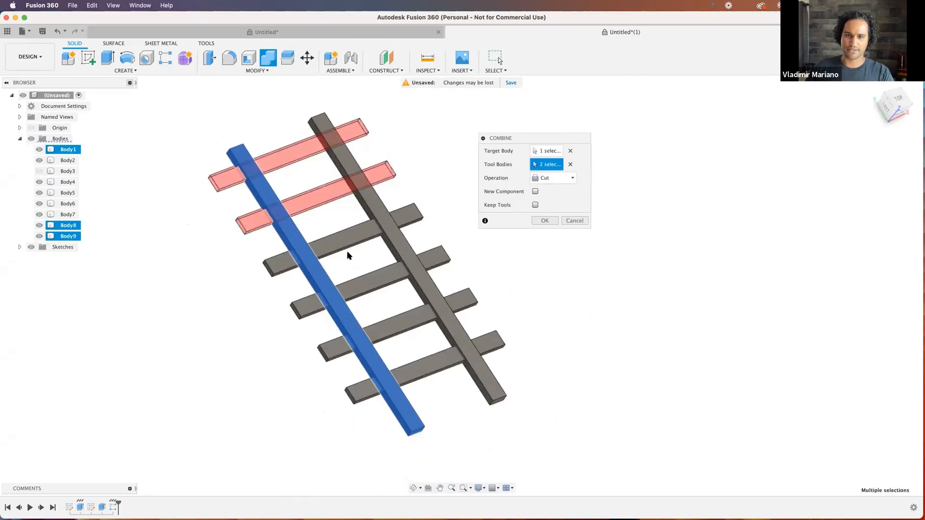
left_click(373, 283)
left_click(408, 333)
left_click(427, 367)
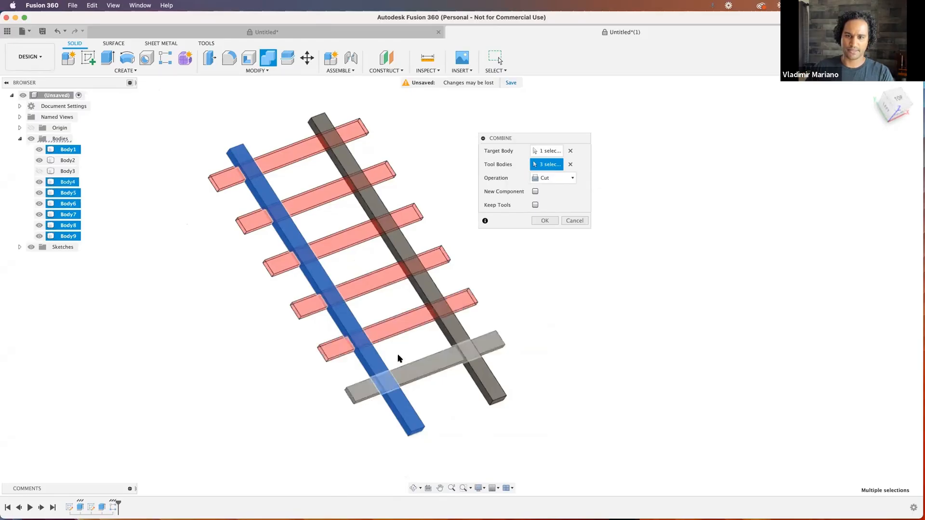
Step: Enable Keep Tools so the sleepers are preserved, and apply the Combine cut to the rail
middle_click_drag(294, 298, 450, 214, "shift")
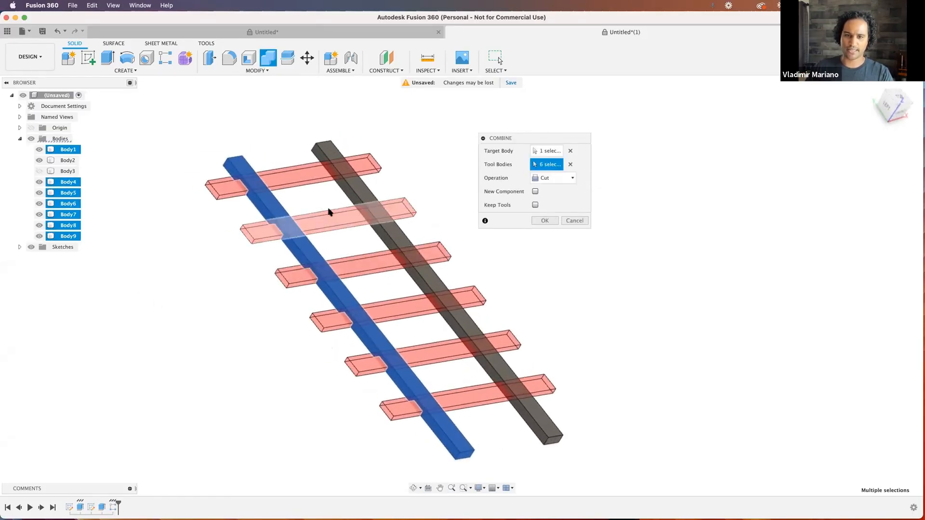
middle_click_drag(283, 273, 215, 237, "shift")
scroll(324, 220, "up", 5)
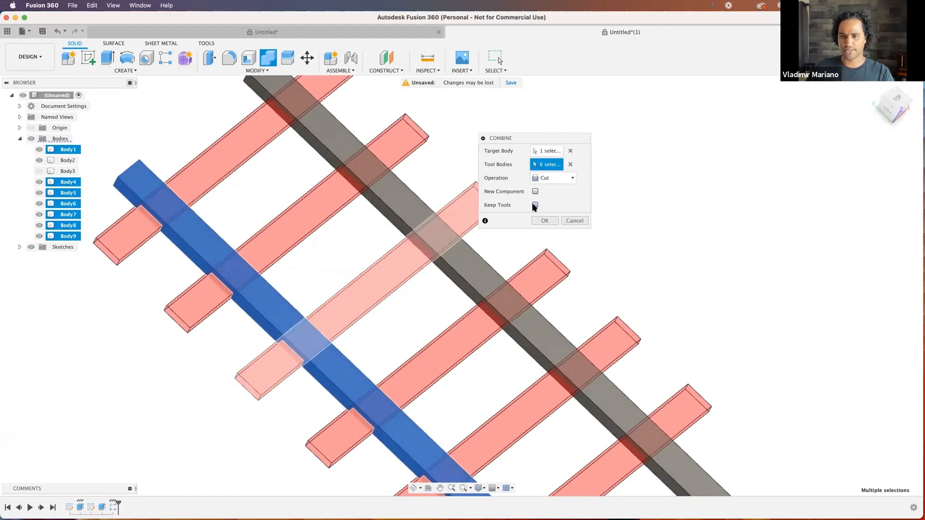
left_click(535, 206)
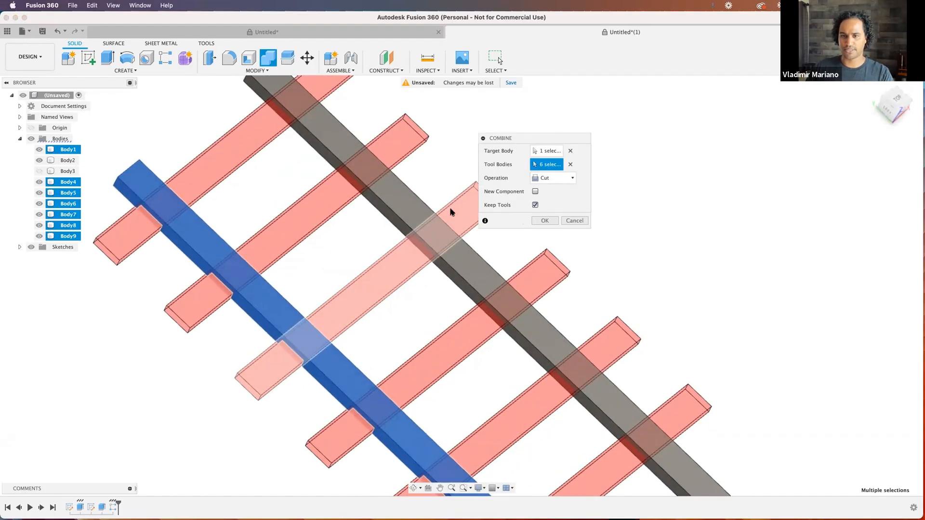
scroll(470, 206, "down", 5)
middle_click_drag(470, 206, 422, 185, "shift")
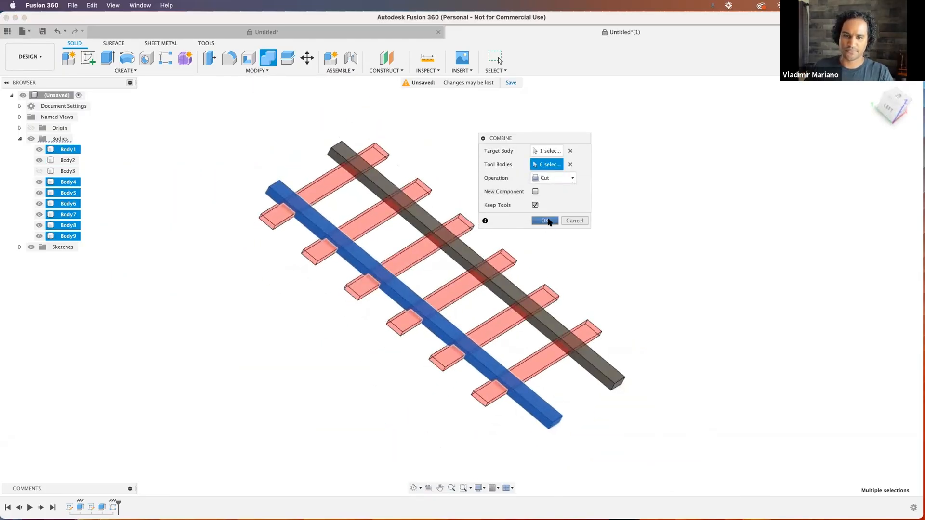
left_click(545, 221)
Step: Hide all the sleeper bodies, Body3 to Body9, and compare the undersides of the cut and uncut rails
middle_click_drag(243, 245, 253, 225, "shift")
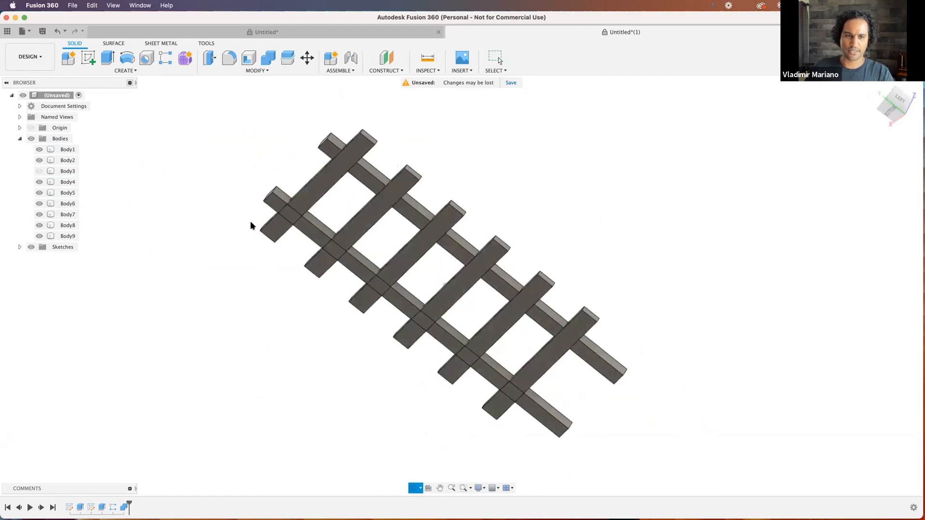
left_click(40, 172)
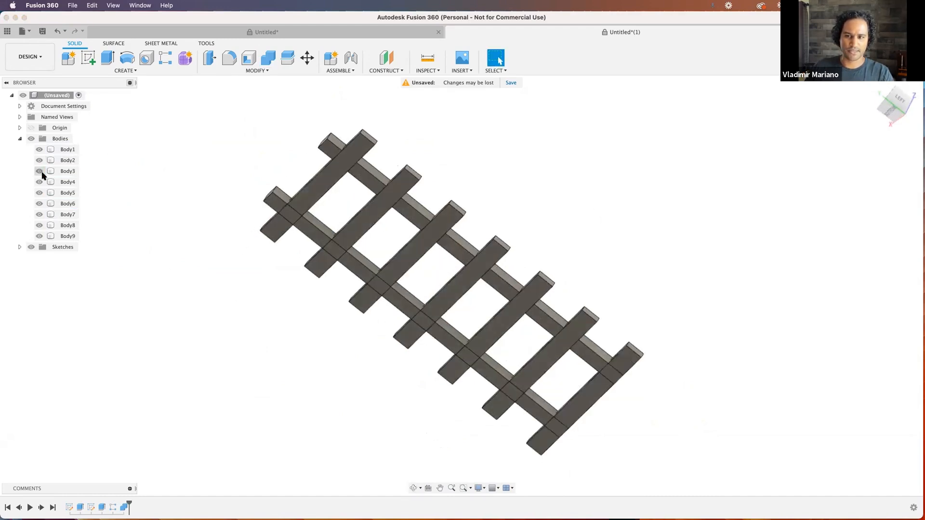
left_click(40, 171)
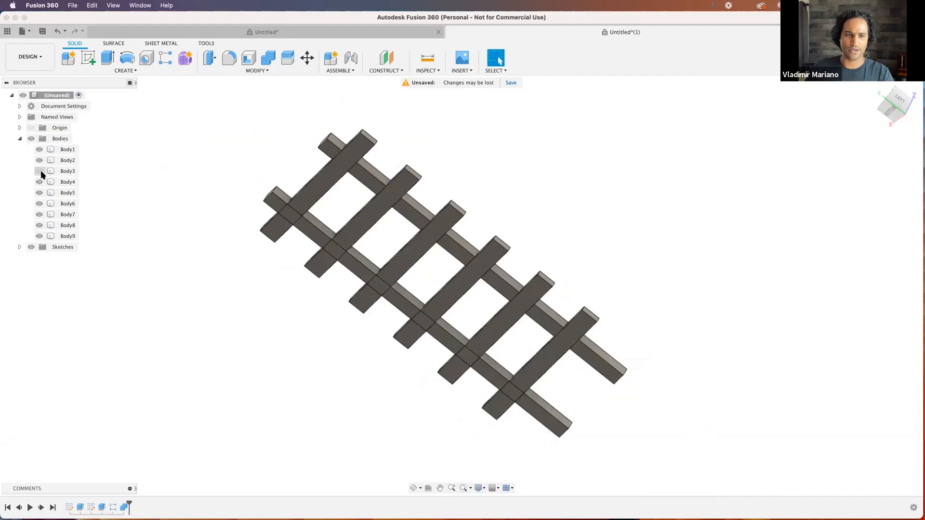
left_click(40, 182)
left_click(40, 193)
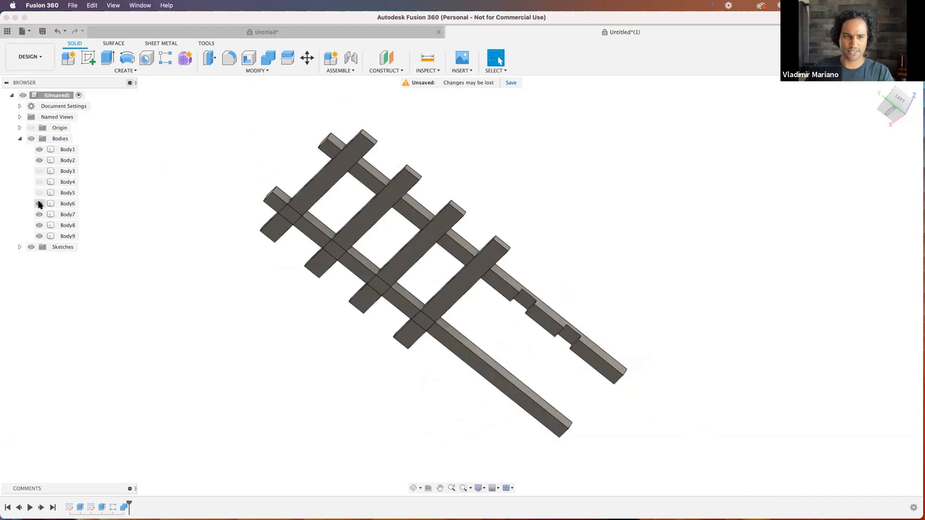
left_click(40, 203)
left_click(40, 215)
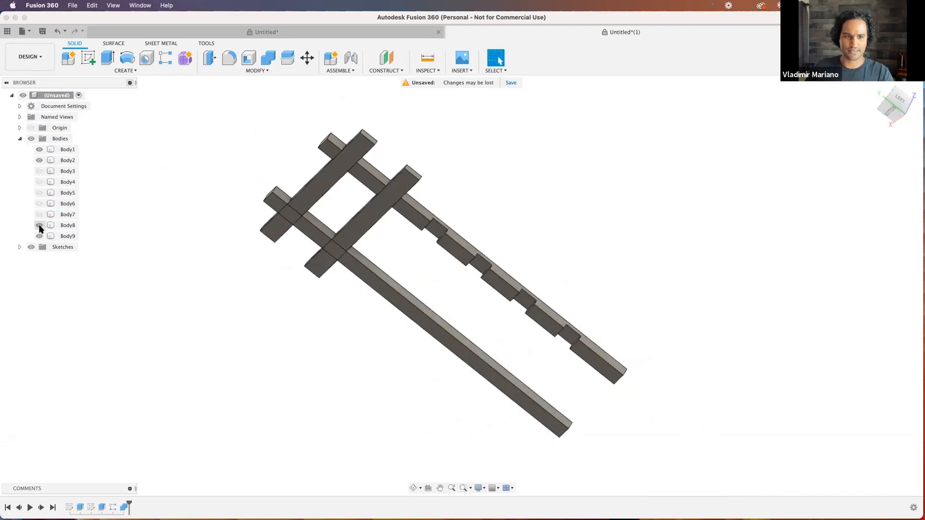
left_click(39, 225)
left_click(39, 236)
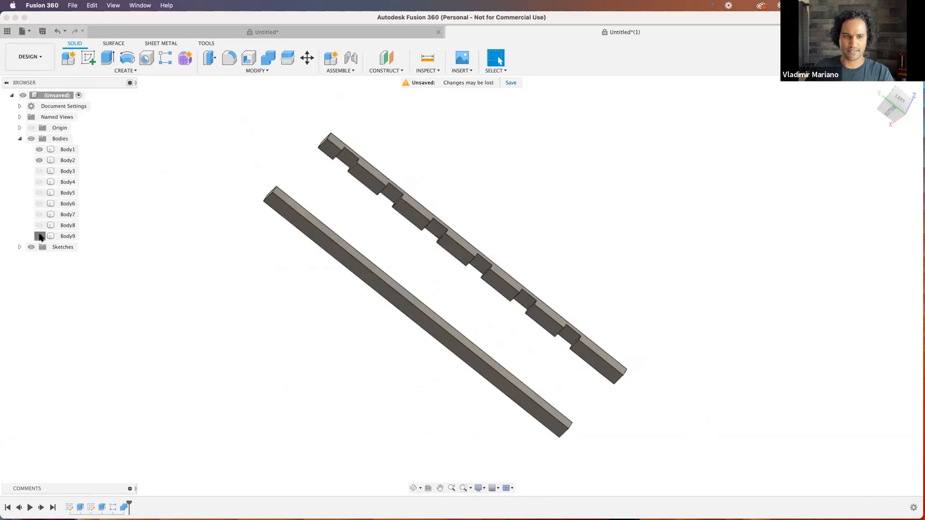
Step: Make all the sleeper bodies, Body3 to Body9, visible again and view the track from below
left_click(40, 236)
left_click(40, 225)
left_click(40, 214)
left_click(39, 203)
left_click(39, 193)
left_click(40, 171)
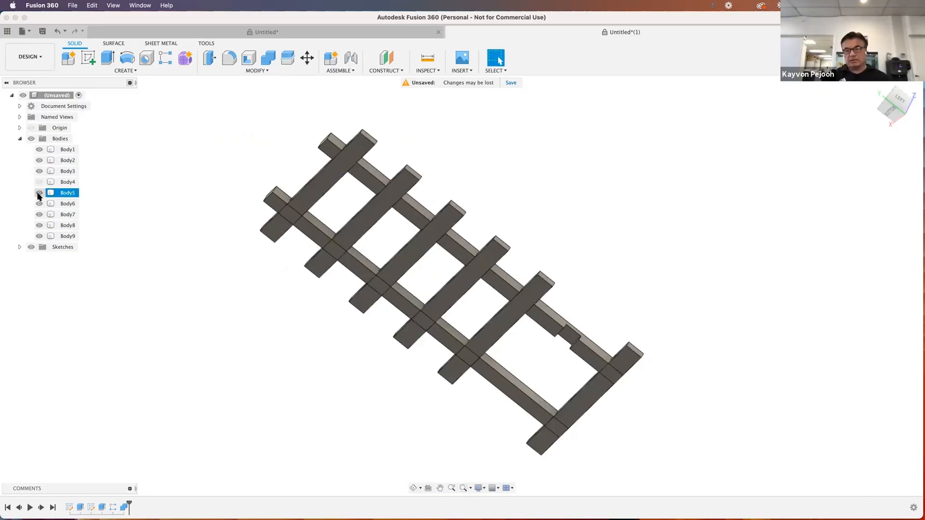
middle_click_drag(267, 287, 311, 247, "shift")
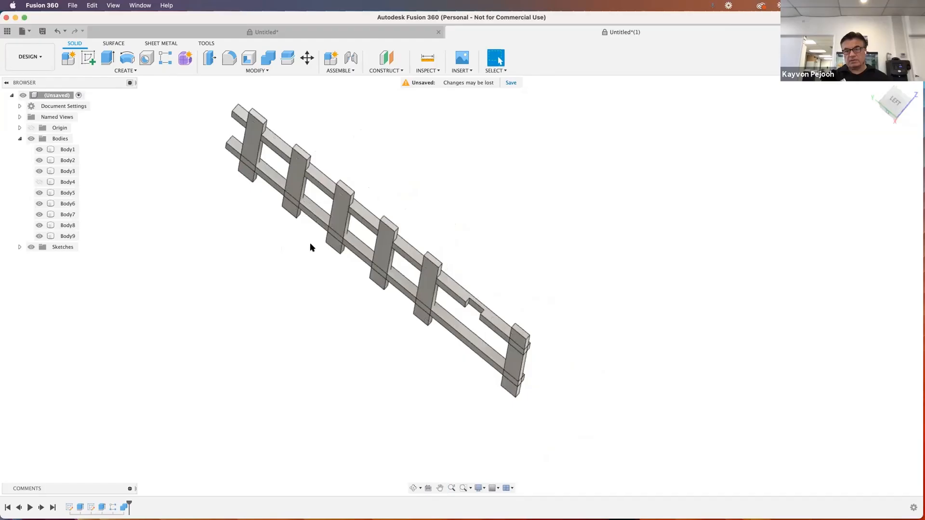
left_click(40, 181)
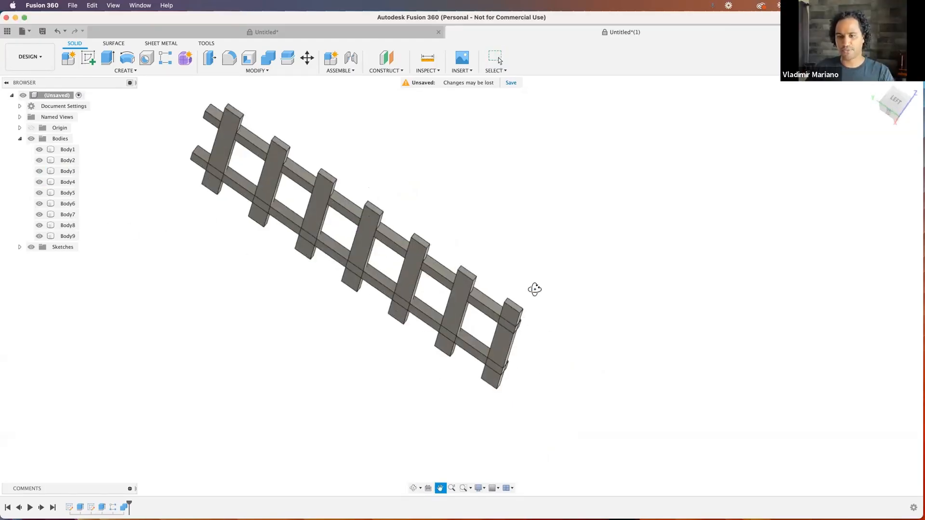
Step: Edit the existing Combine cut to add the end sleeper, Body3, as another tool body
middle_click_drag(535, 289, 545, 327, "shift")
scroll(545, 327, "up", 4)
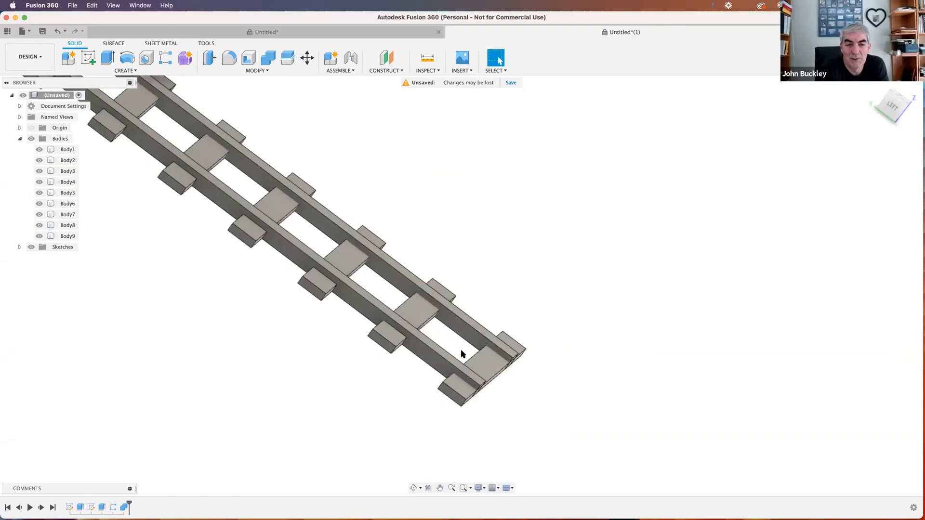
mouse_move(496, 393)
middle_mouse_down("shift")
mouse_move(509, 374)
mouse_move(496, 390)
middle_mouse_up("shift")
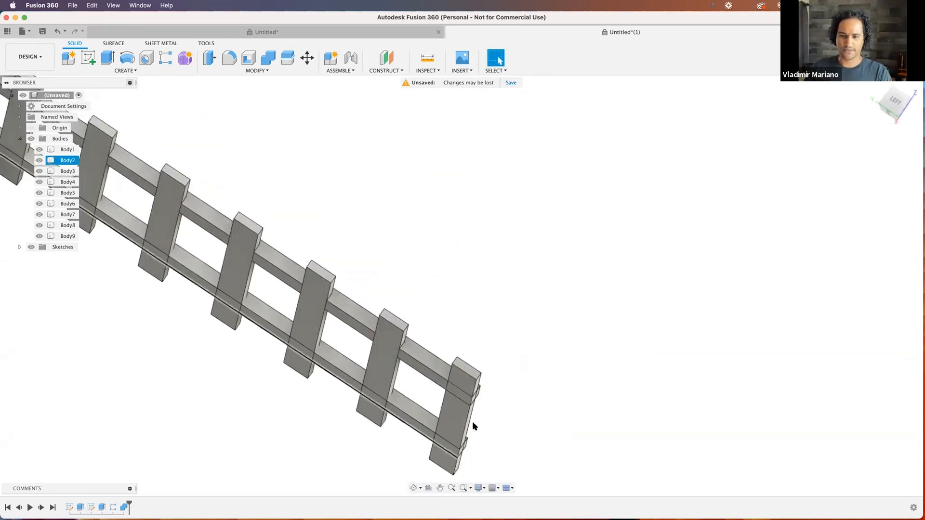
double_click(124, 507)
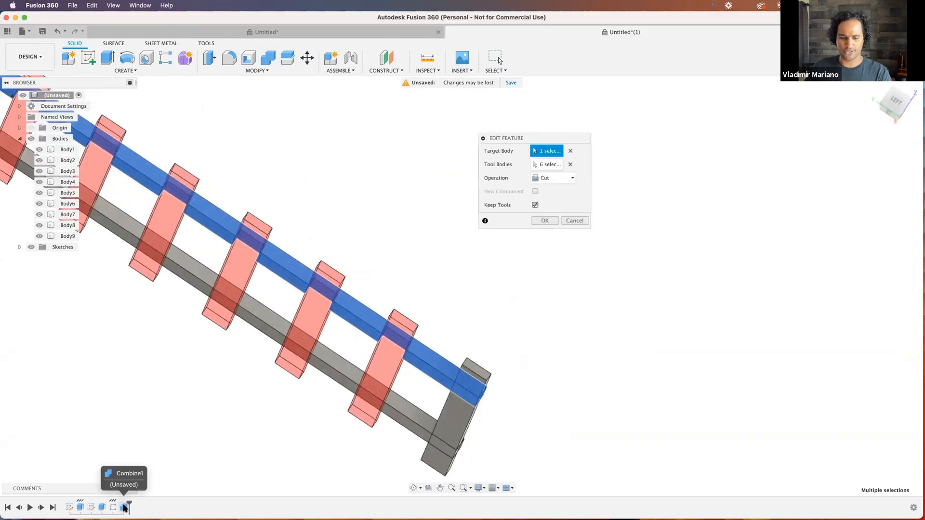
left_click(540, 166)
left_click(453, 427)
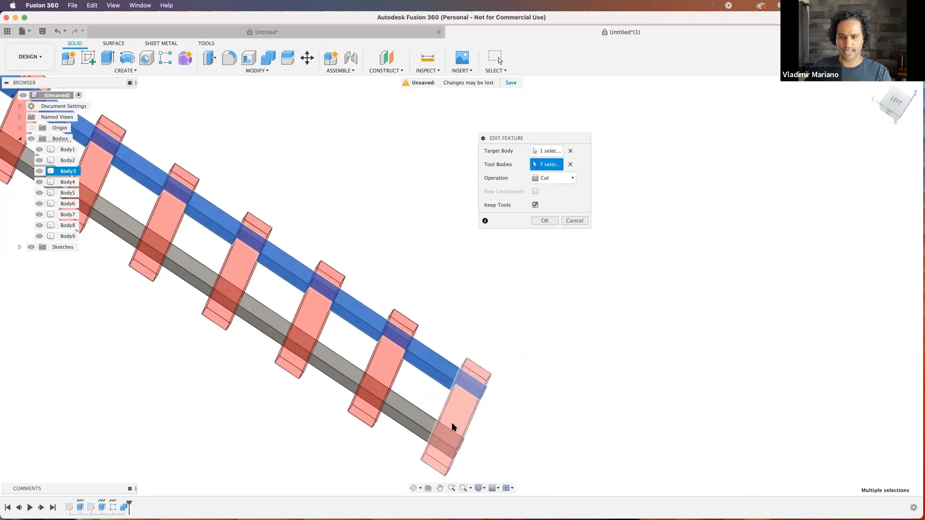
left_click(545, 220)
Step: Hide the end sleeper, Body3, to inspect the notch at the rail end, and make it visible again
left_click(458, 417)
left_click(39, 171)
middle_click_drag(556, 355, 509, 330, "shift")
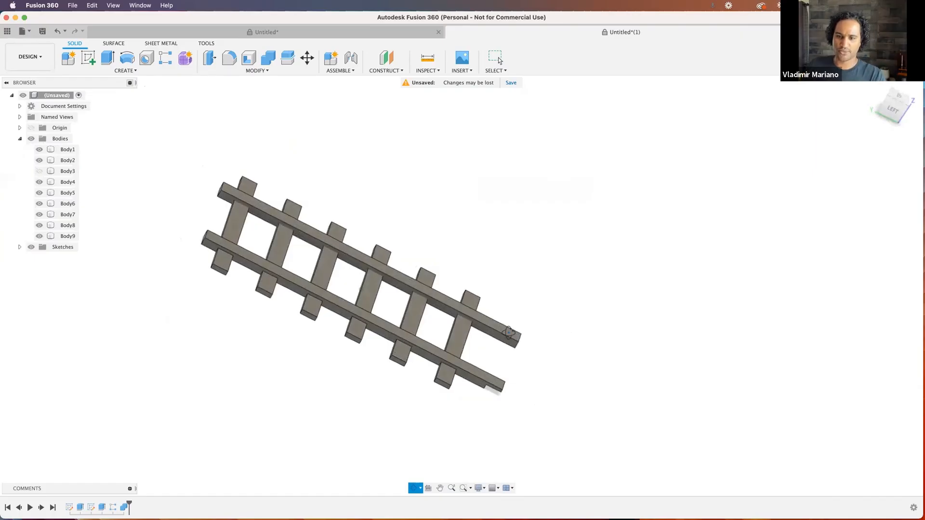
key("Escape")
left_click(39, 171)
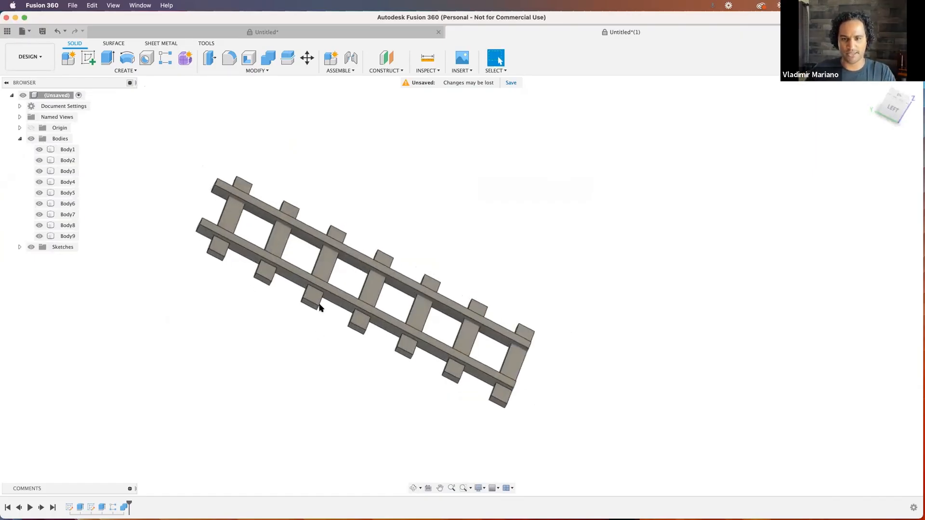
Step: Start a Combine cut that keeps its tools, with the uncut rail, Body2, as the target body
left_click(331, 295)
scroll(332, 298, "up", 2)
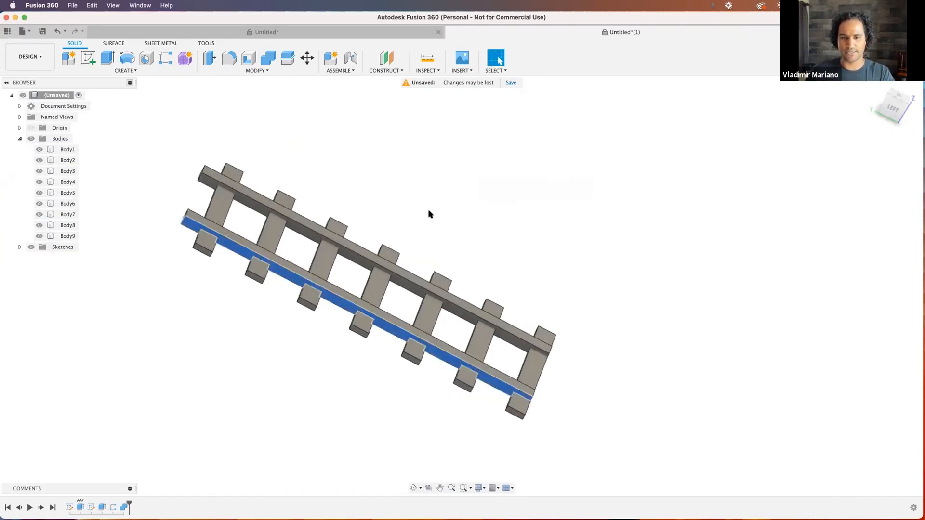
left_click(429, 211)
middle_click_drag(429, 210, 385, 219, "shift")
left_click(243, 70)
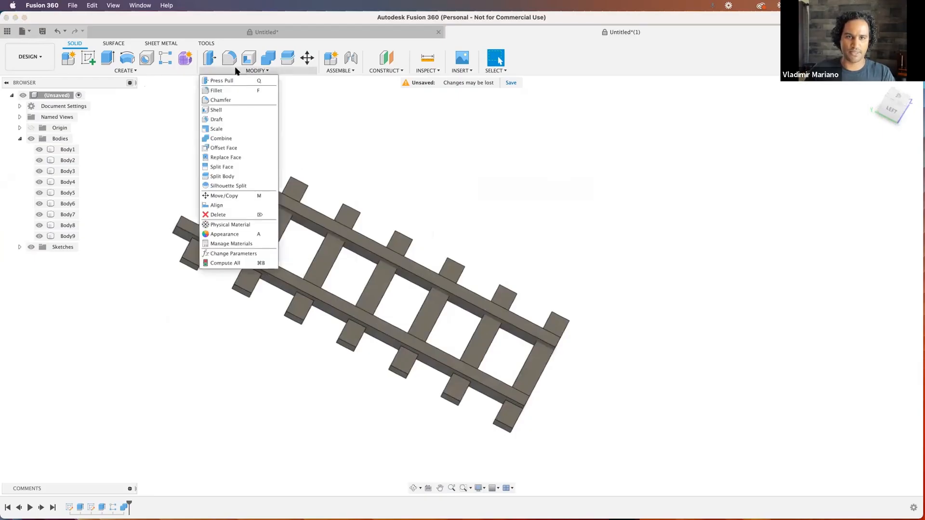
left_click(229, 138)
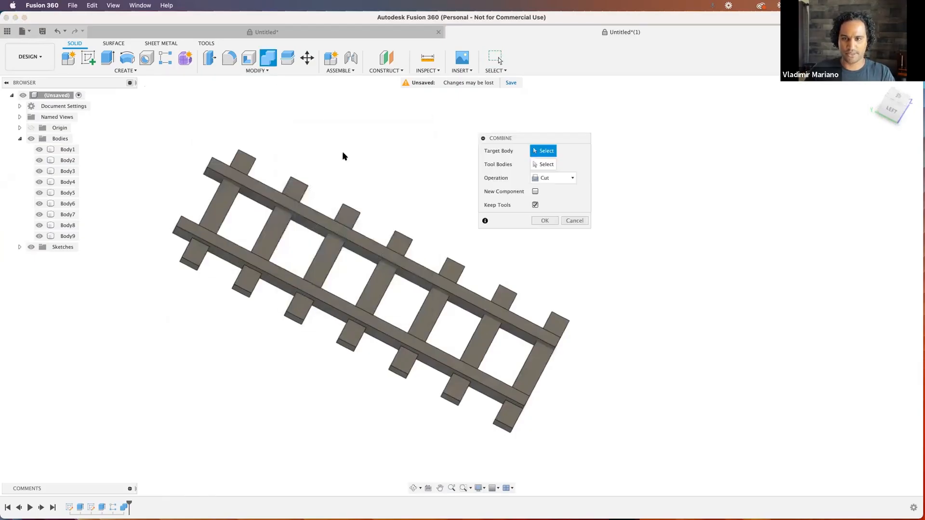
left_click(411, 255)
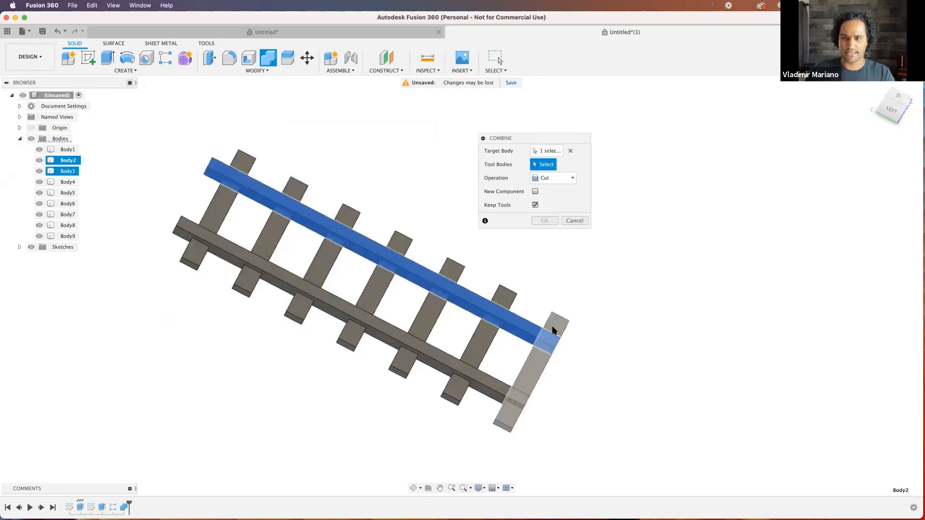
Step: Select all seven sleepers, Body3 to Body9, as tool bodies and apply the cut to the second rail
left_click(532, 356)
left_click(479, 345)
left_click(445, 271)
left_click(394, 244)
left_click(342, 218)
left_click(290, 191)
left_click(254, 165)
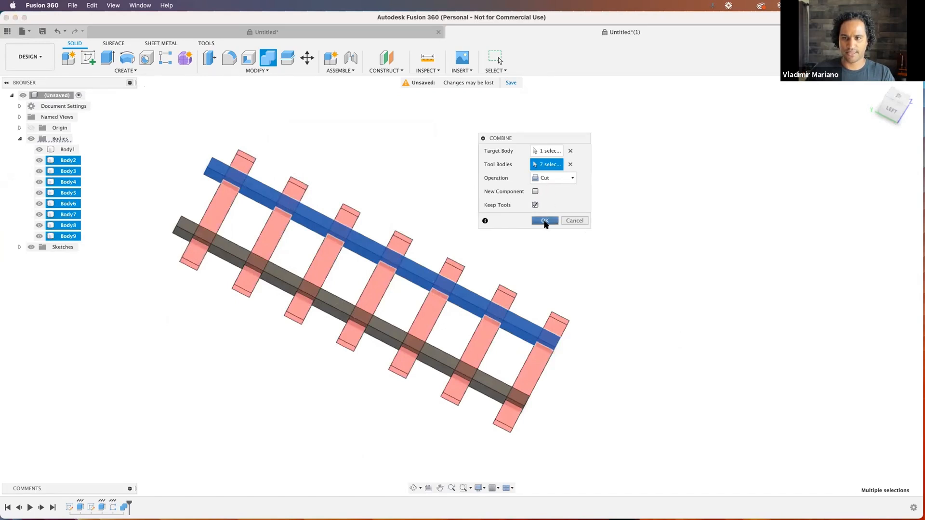
left_click(545, 221)
Step: Hide and reshow the rails, Body1 and Body2, and the end sleeper, Body3, to inspect the sleepers and the notched rails
left_click(39, 149)
left_click(40, 160)
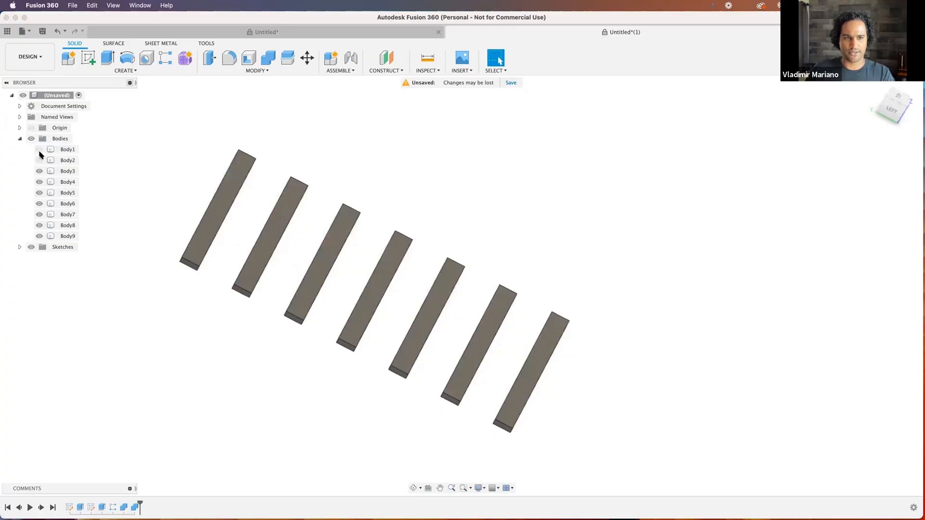
left_click(40, 149)
left_click(40, 160)
left_click(40, 171)
left_click(40, 181)
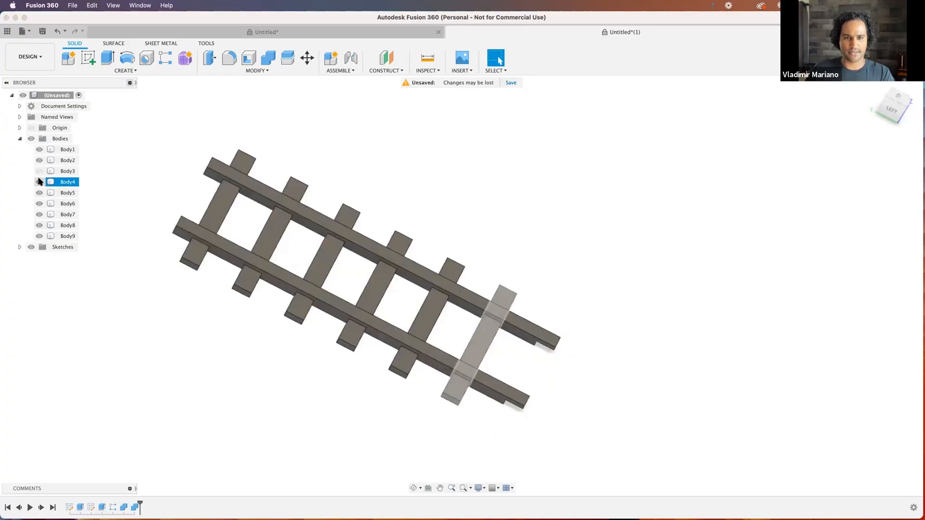
left_click(39, 193)
middle_click_drag(260, 345, 547, 318, "shift")
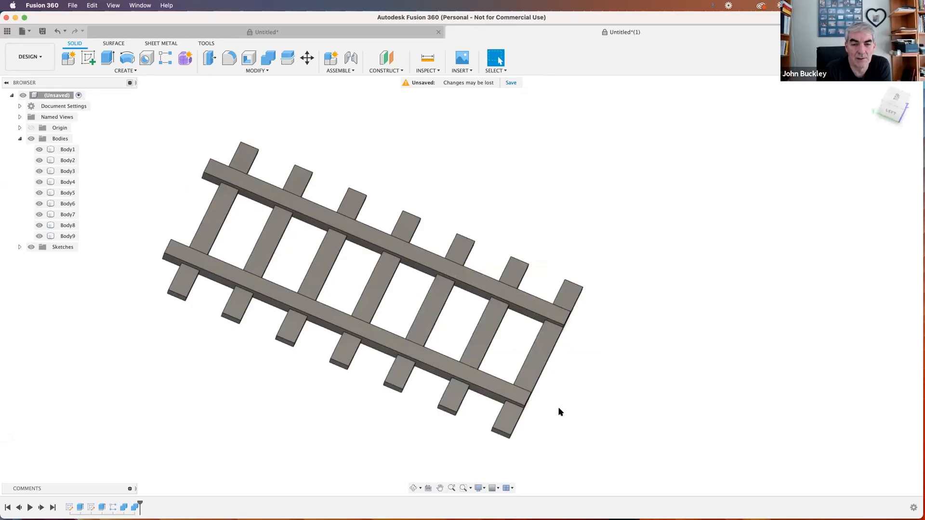
scroll(560, 412, "down", 1)
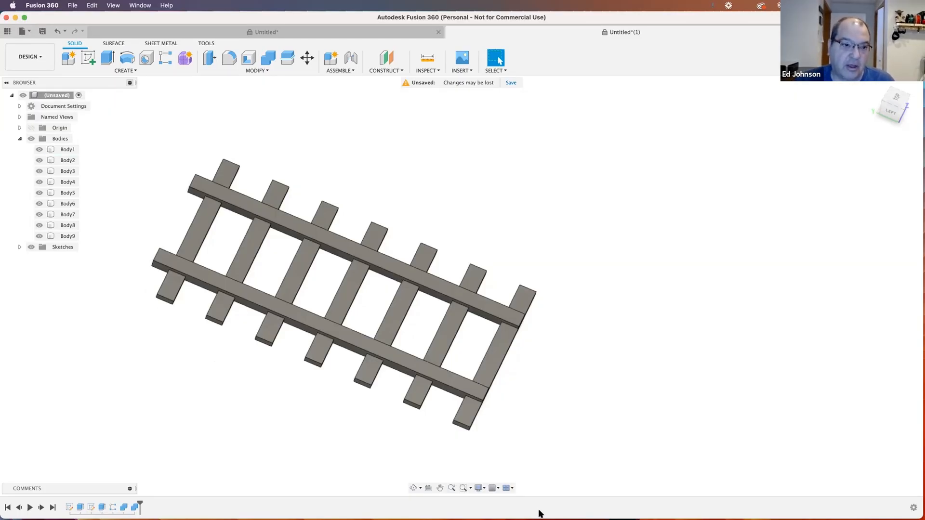
mouse_move(540, 511)
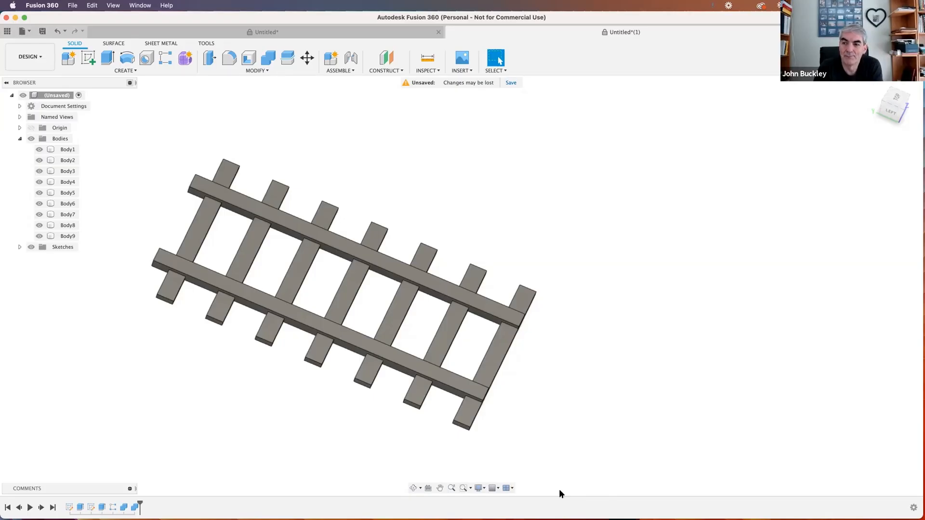
middle_click_drag(360, 417, 343, 405, "shift")
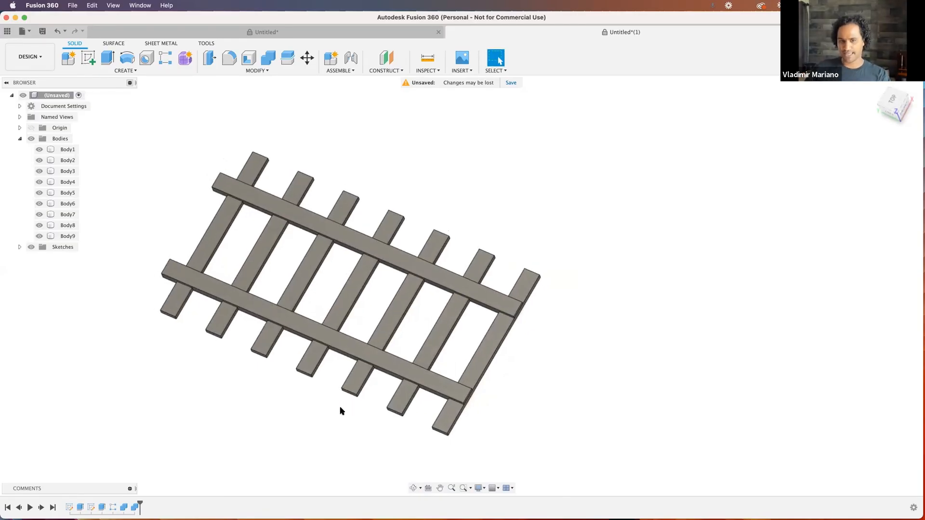